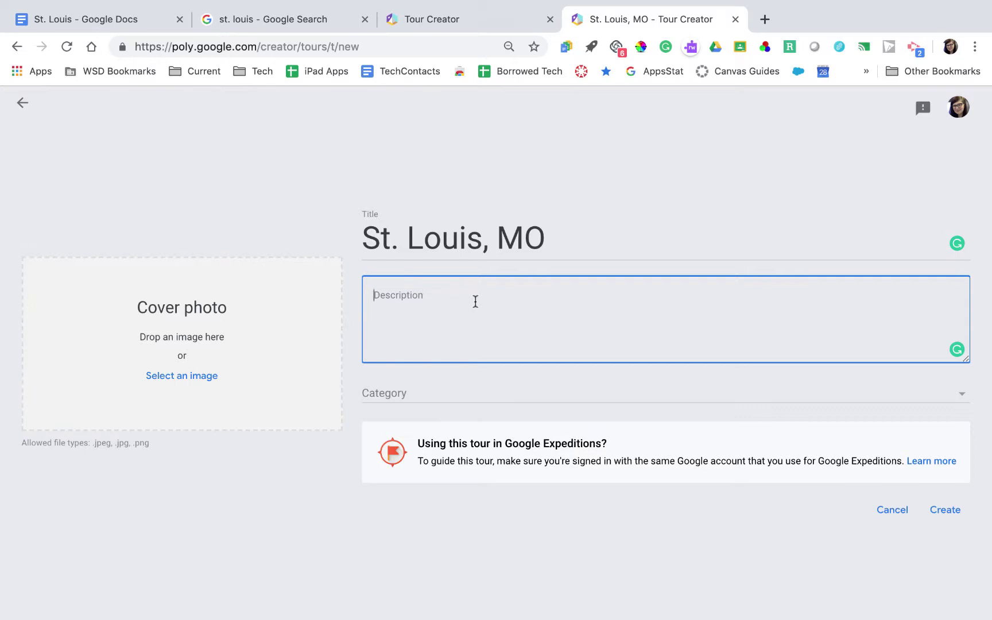
Step: Enter the tour description "This tour will take you to important places in St. Louis, MO."
type("This tour will take you to important places in")
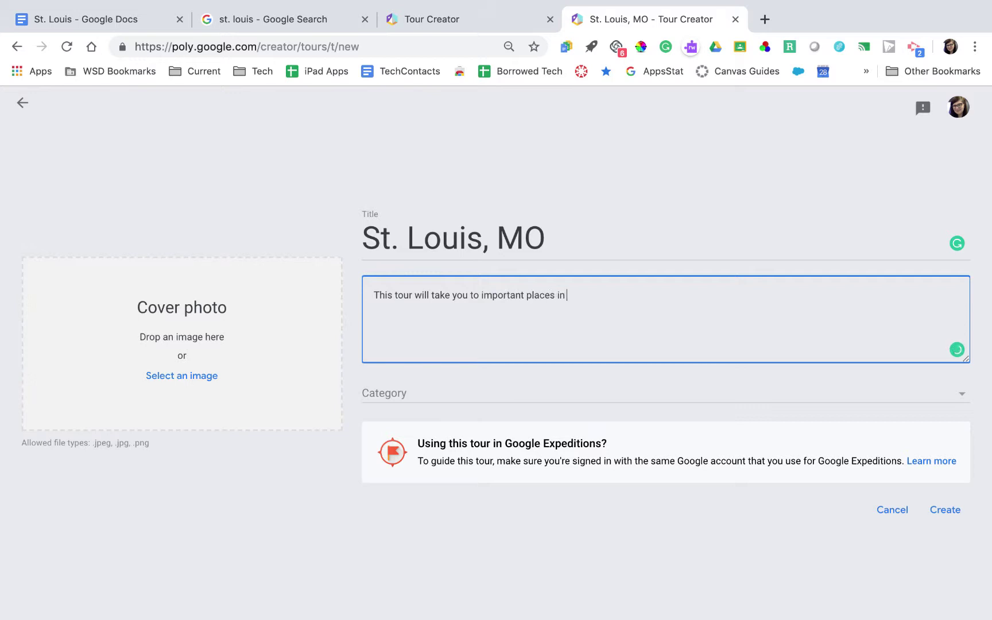
type("St. Louis, MO.")
left_click(580, 296)
Step: Switch to the St. Louis Google image search and filter the results to large images
left_click(265, 18)
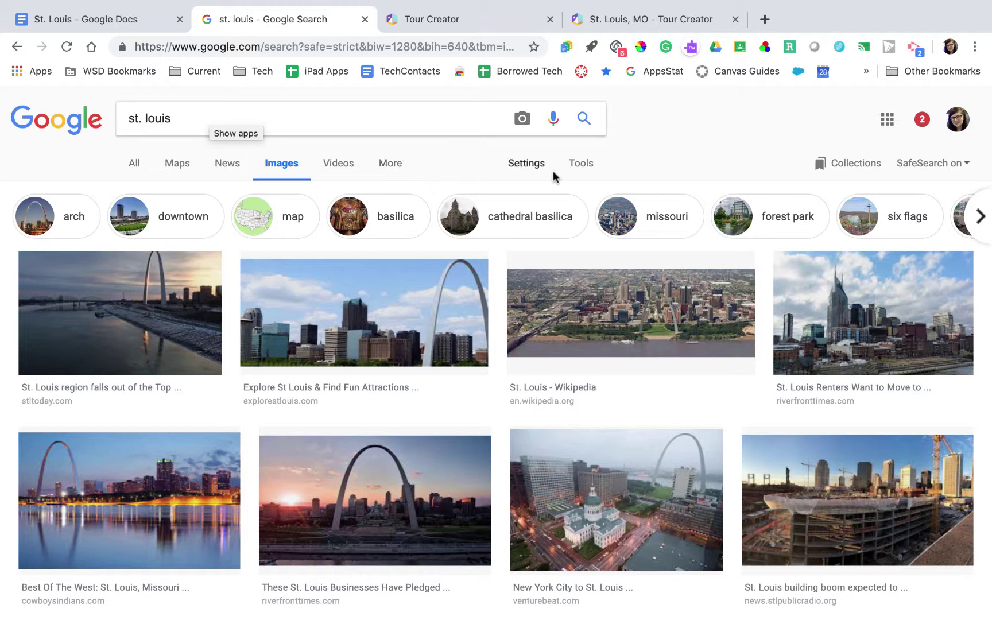
left_click(585, 172)
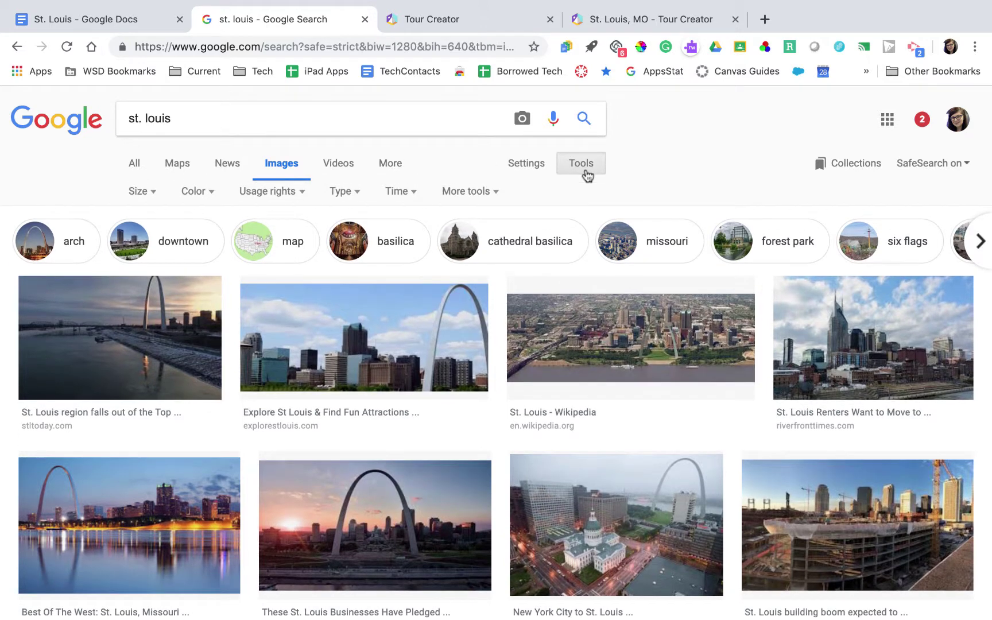
left_click(154, 192)
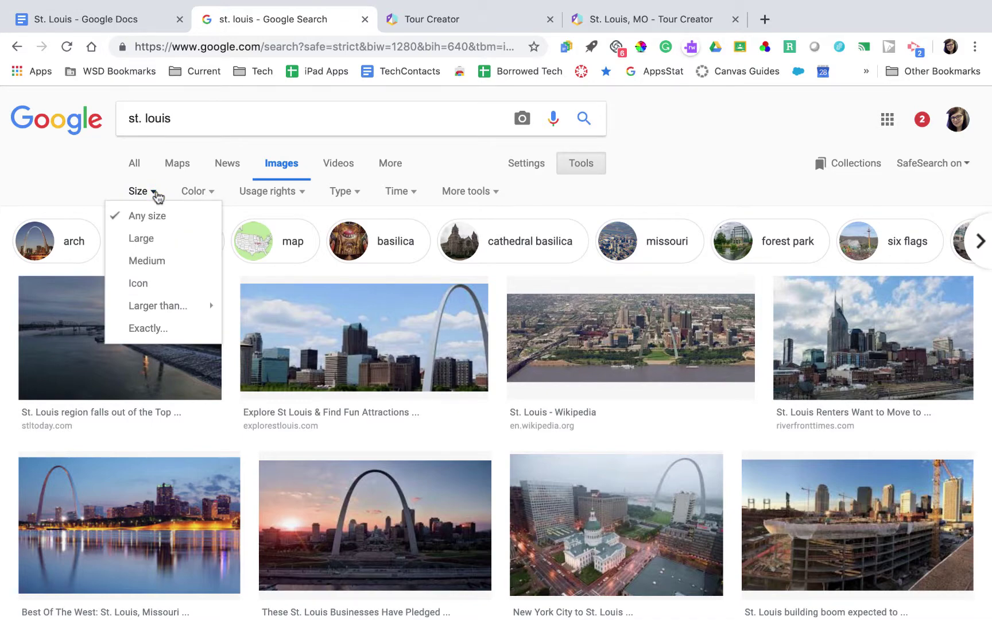
left_click(160, 239)
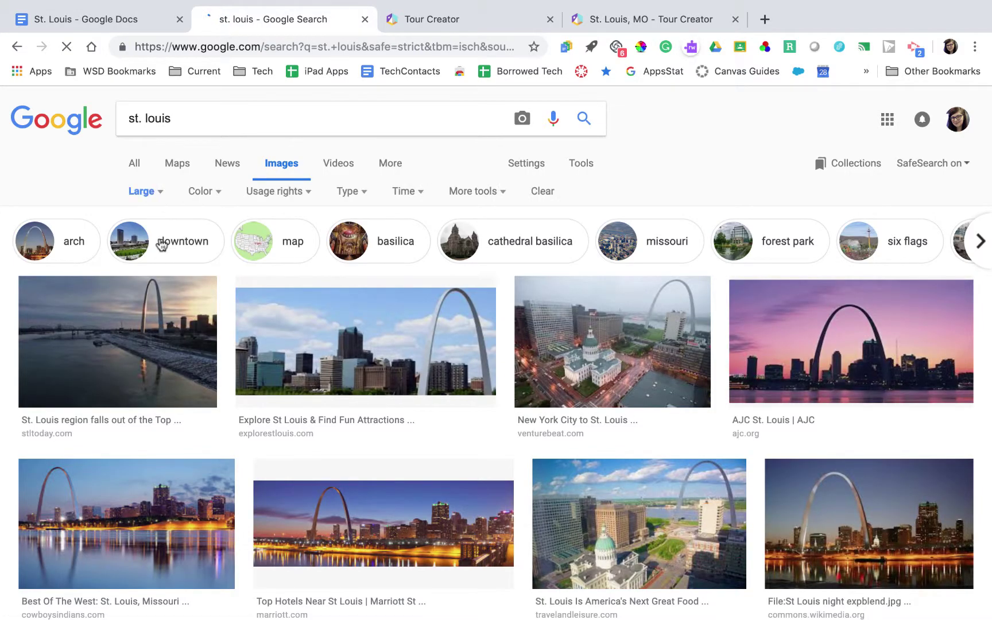
Step: Save the explorestlouis.com skyline image to the Desktop as tourbackgroundstlouis.jpg
left_click(427, 343)
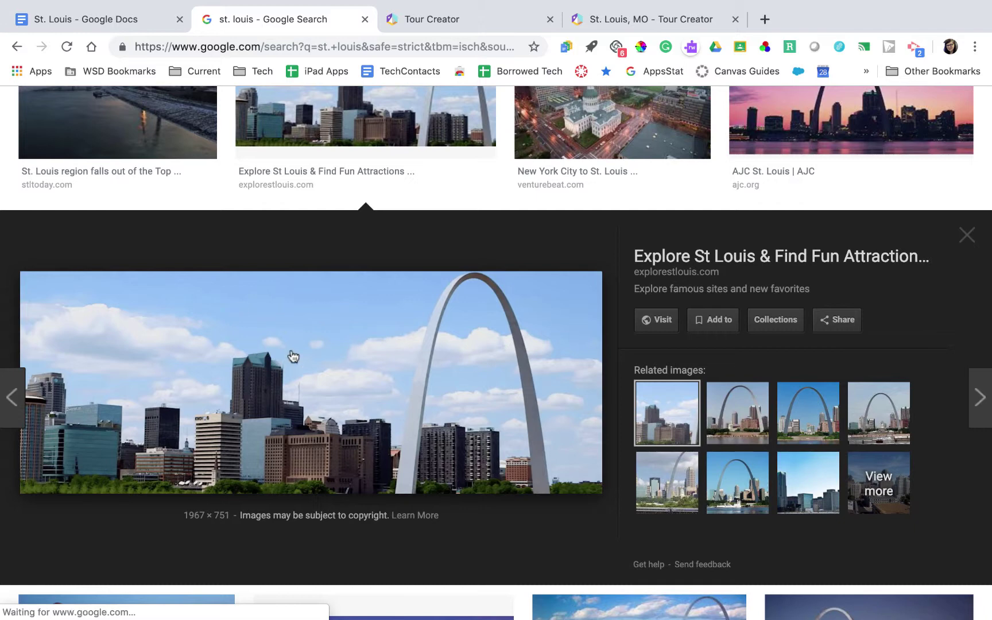
right_click(301, 323)
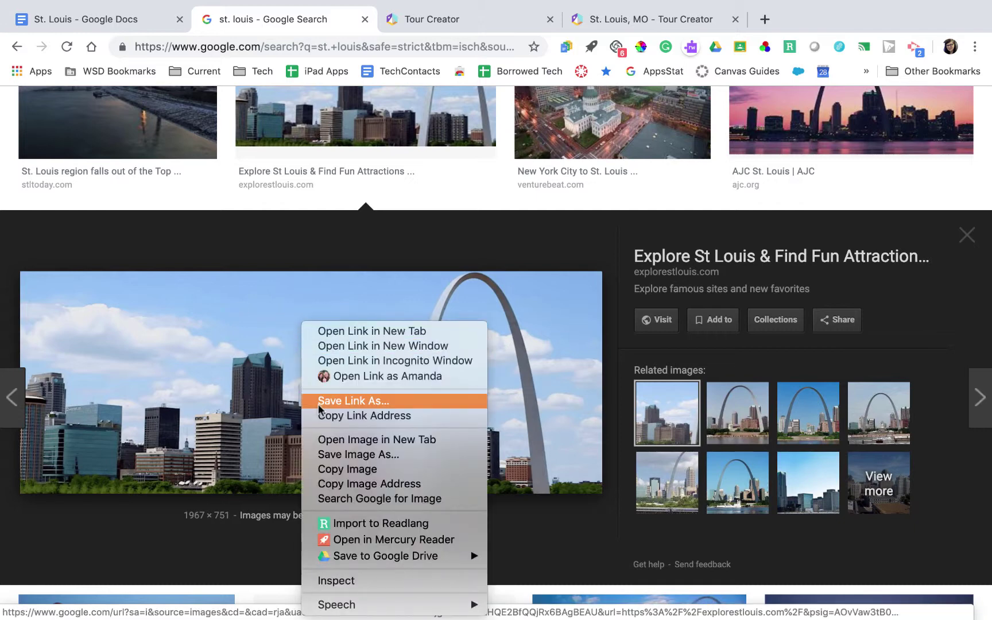
left_click(324, 454)
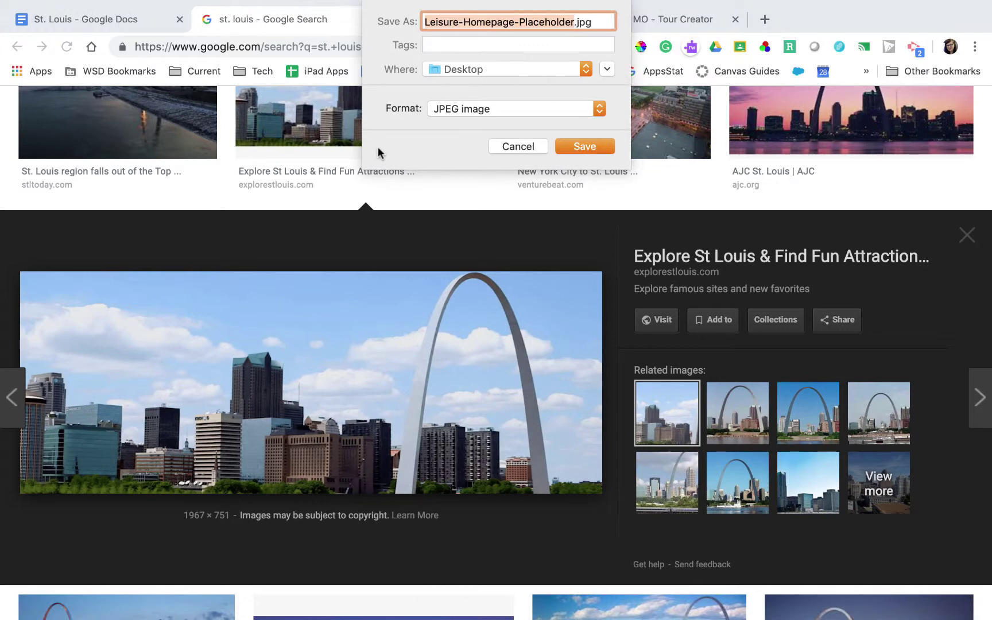
type("tourbackgrounds")
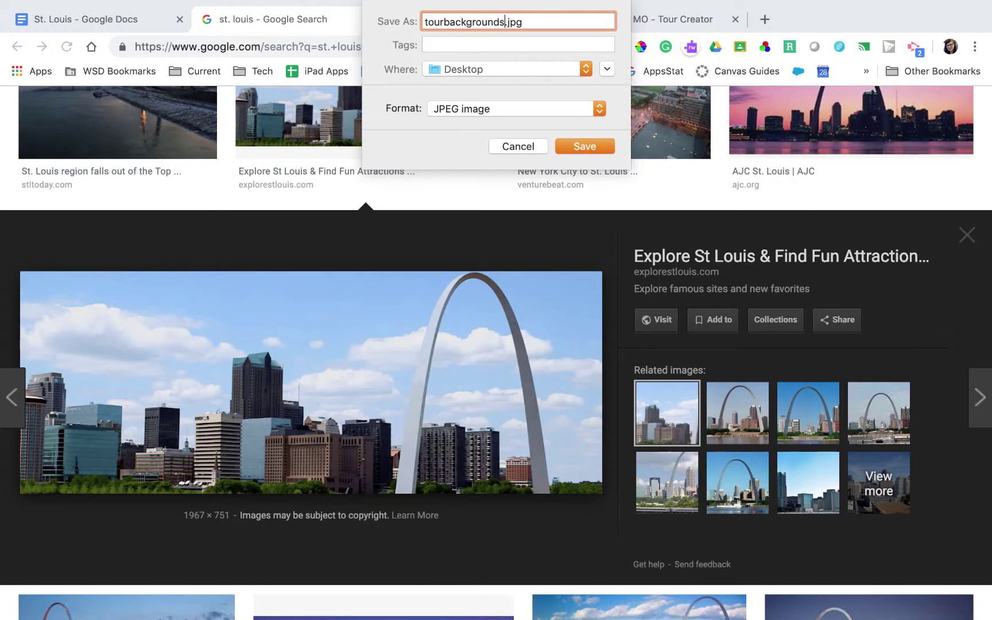
type("tlouis")
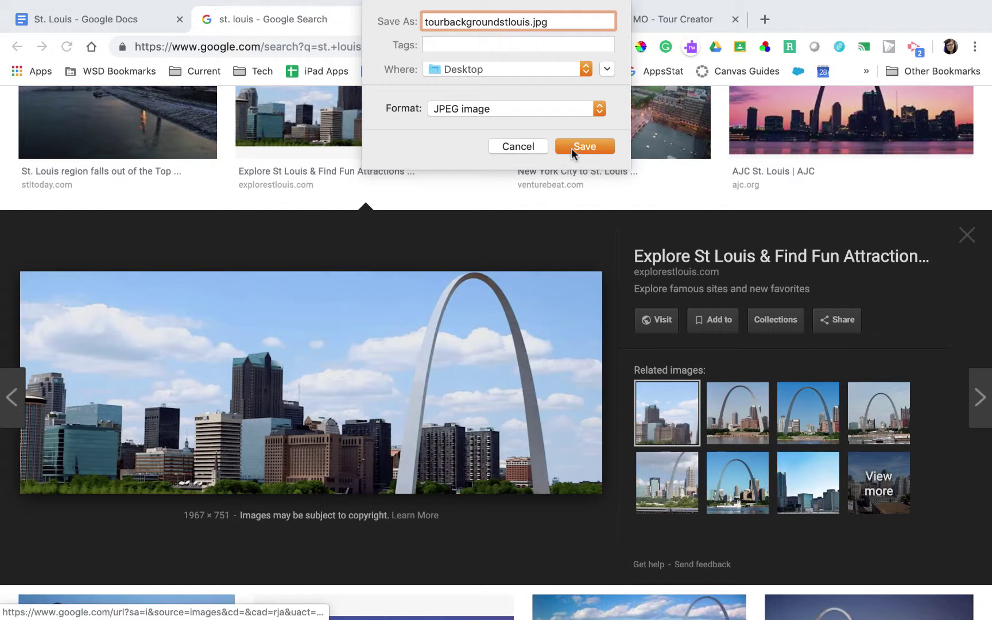
left_click(572, 150)
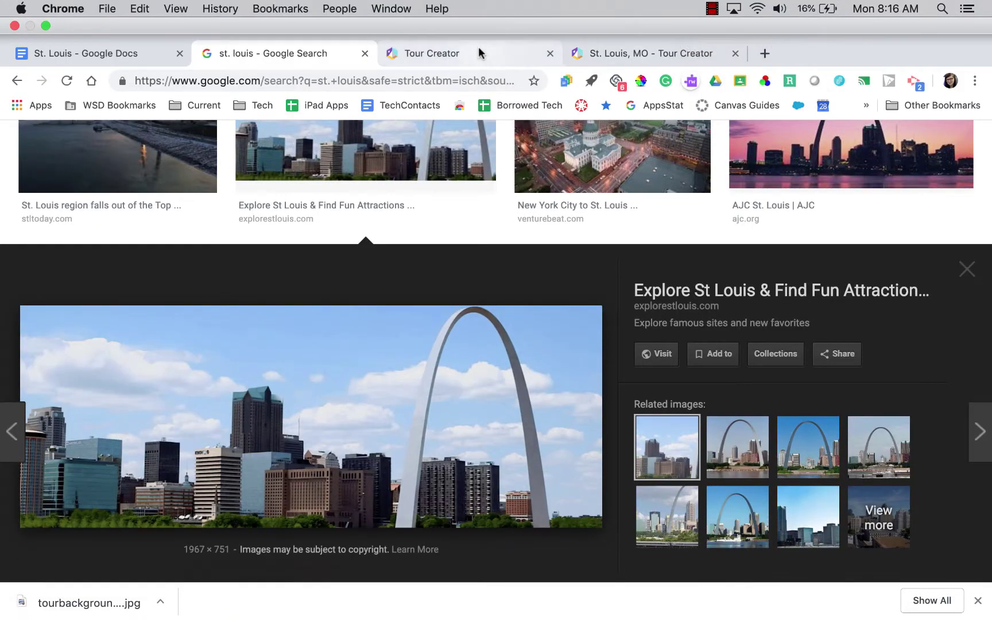
Step: Return to the St. Louis, MO tour draft and start choosing an image file for the cover photo
left_click(480, 15)
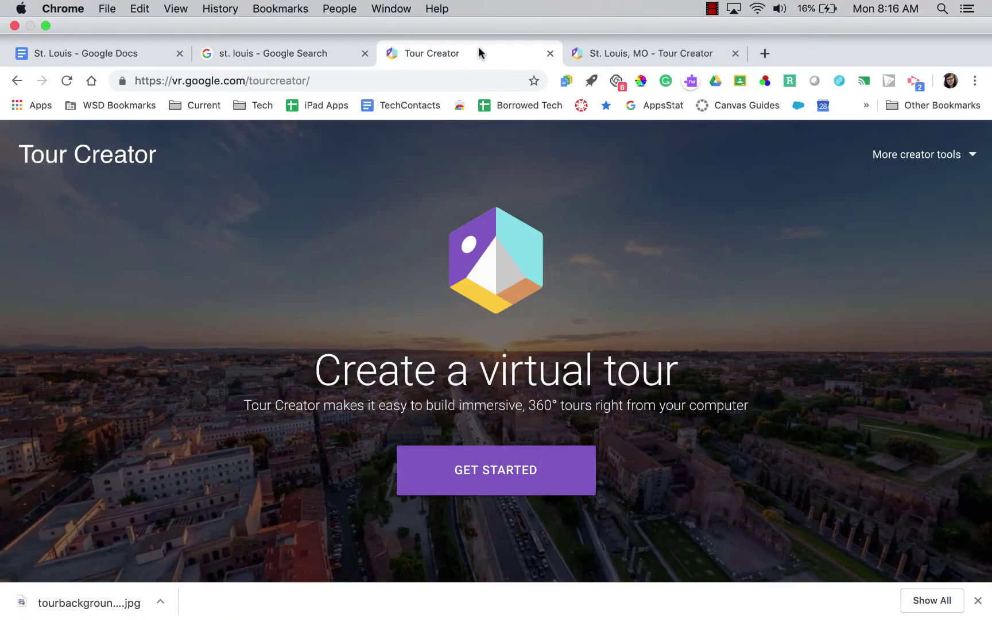
left_click(615, 53)
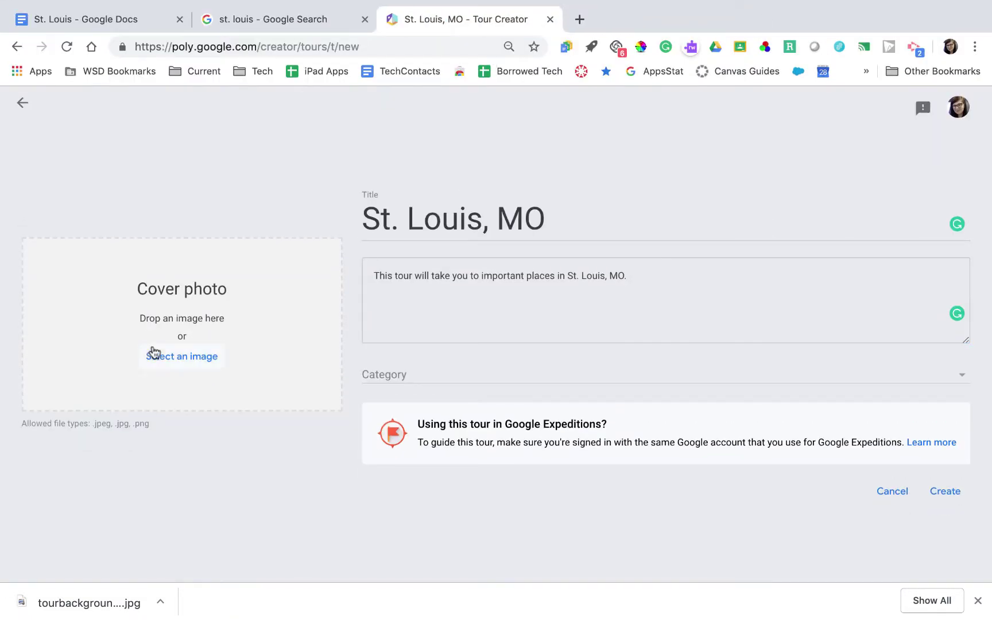
left_click(171, 362)
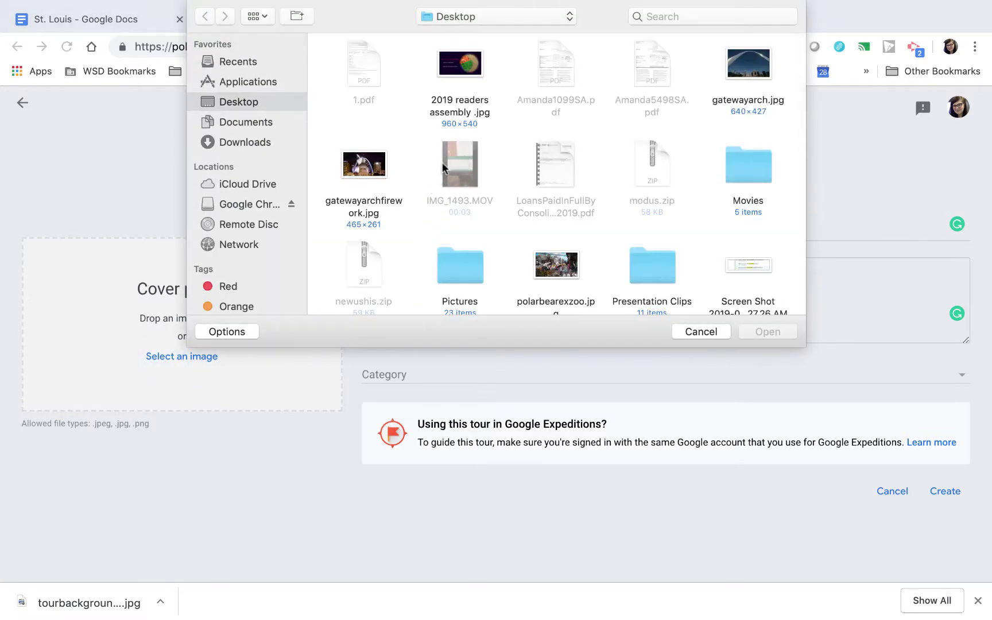
scroll(460, 113, "down", 3)
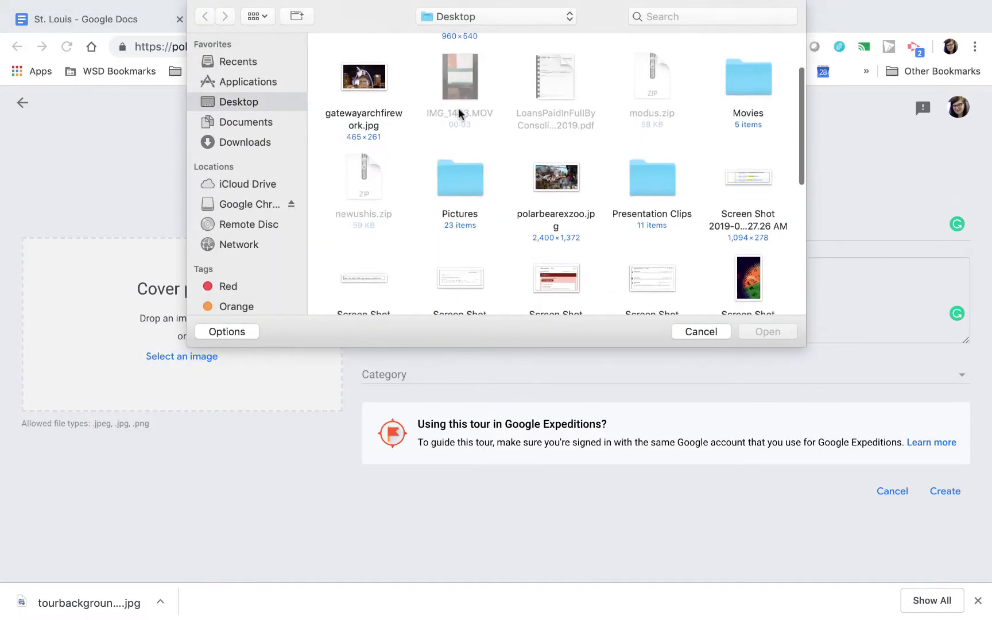
Step: Try to find the cover image by searching for "background" and checking the Downloads and Recents folders
left_click(756, 11)
type("background")
key("Return")
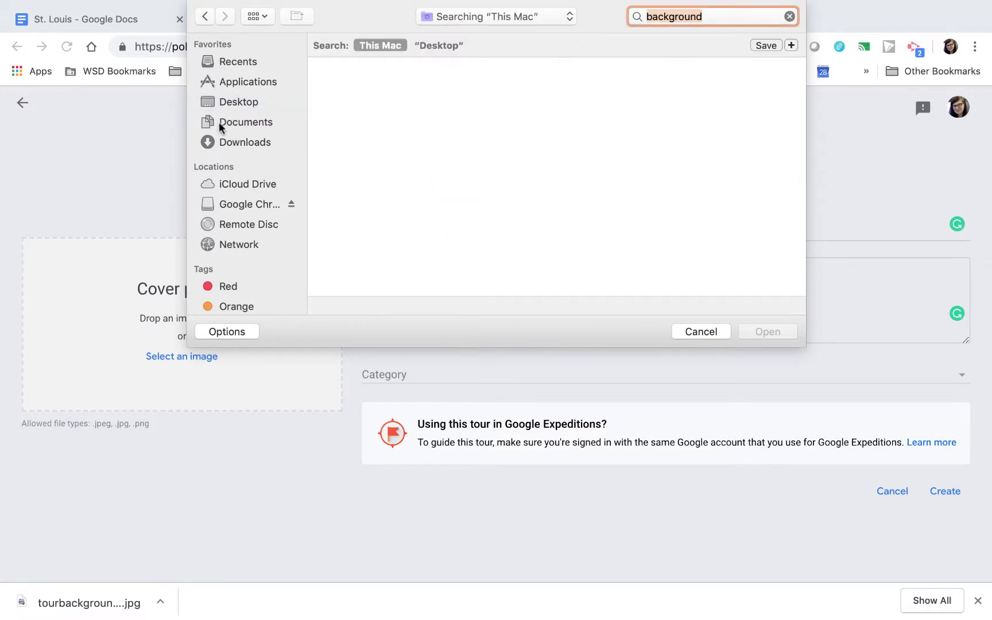
left_click(222, 143)
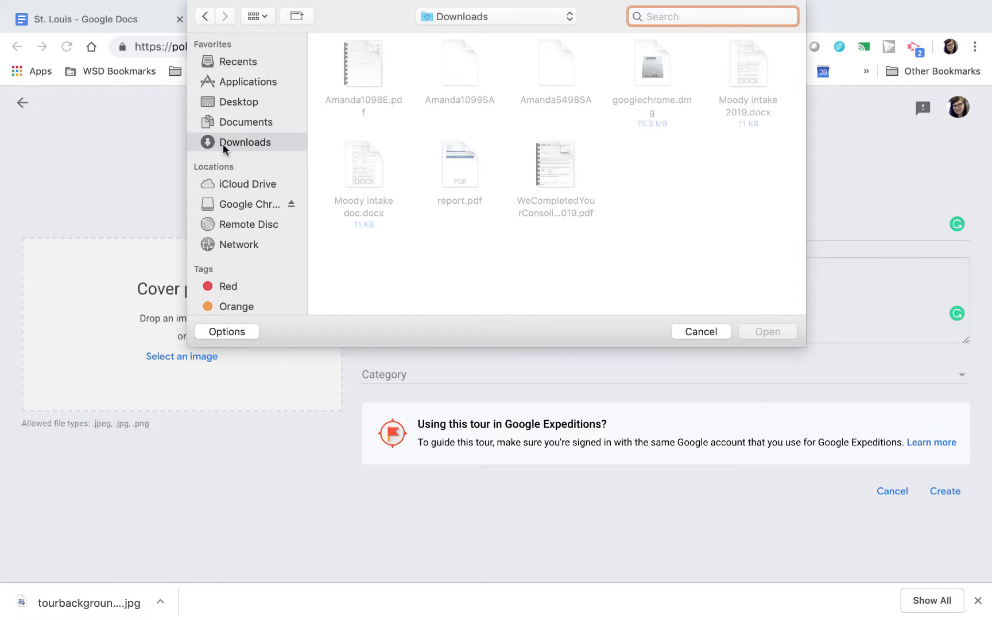
left_click(244, 60)
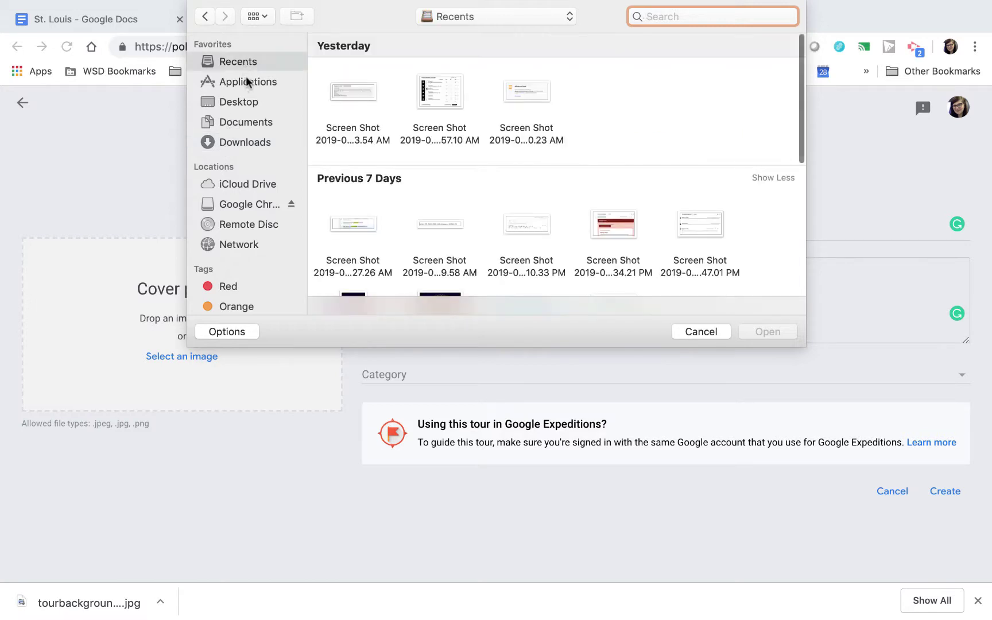
Step: Use tourbackgroundstlouis.jpg from the Desktop as the tour's cover photo
left_click(250, 103)
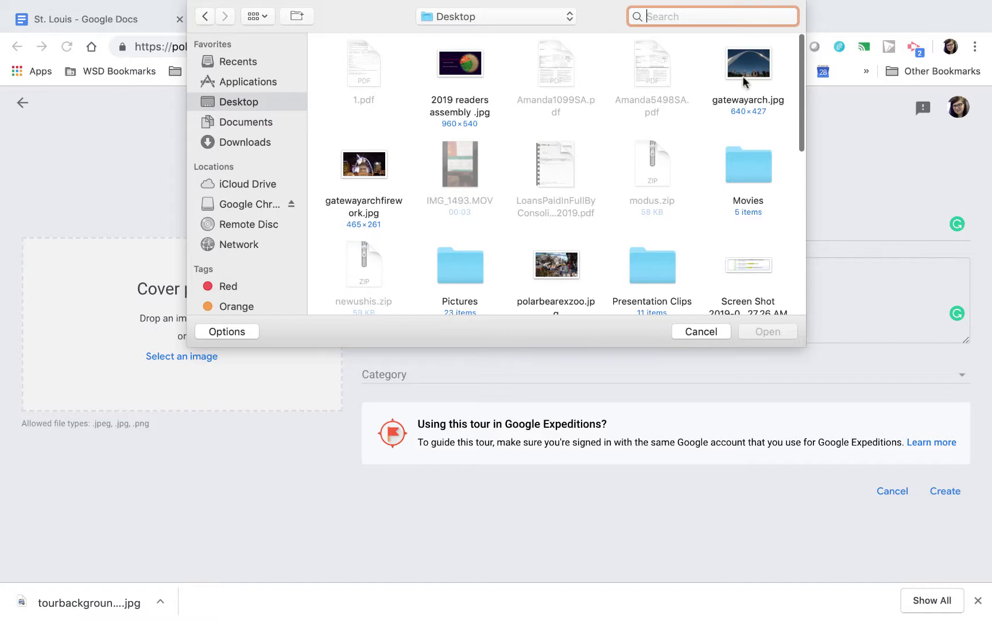
scroll(675, 147, "down", 10)
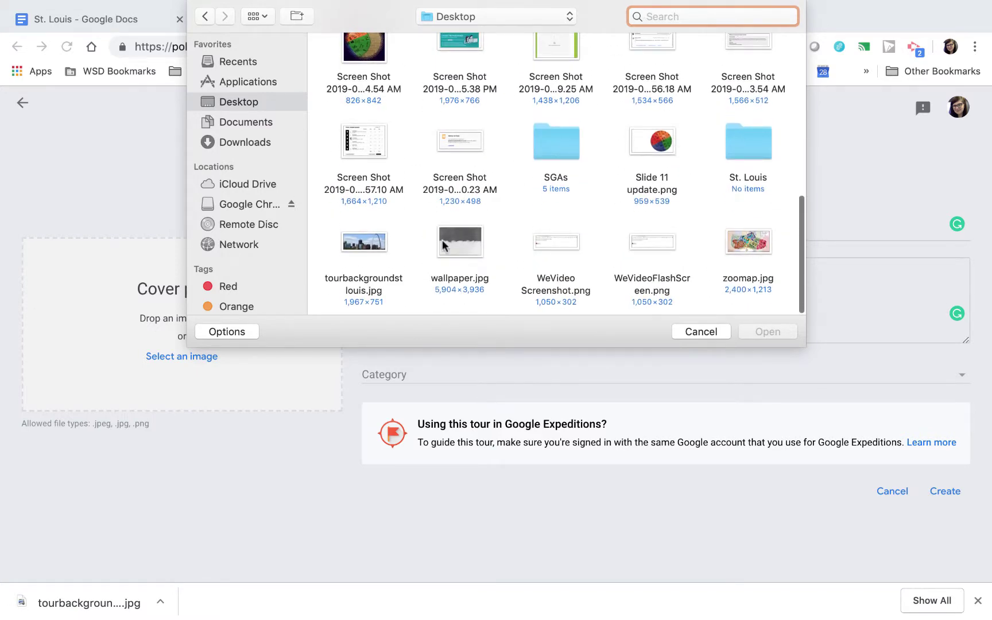
left_click(372, 247)
left_click(749, 329)
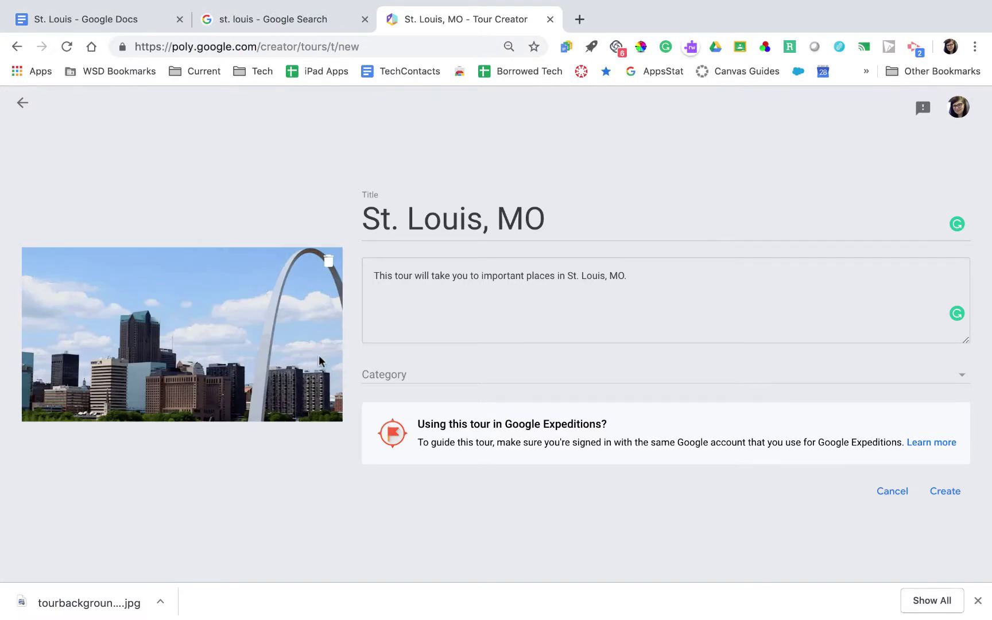
Step: Set the tour category to Places & Scenes and create the tour
left_click(512, 383)
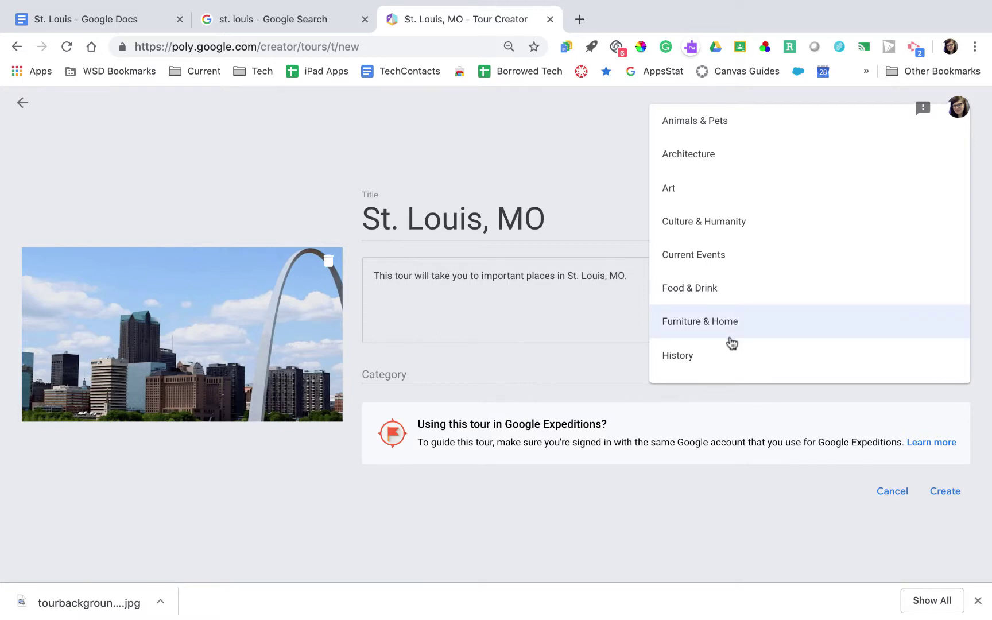
scroll(732, 343, "down", 5)
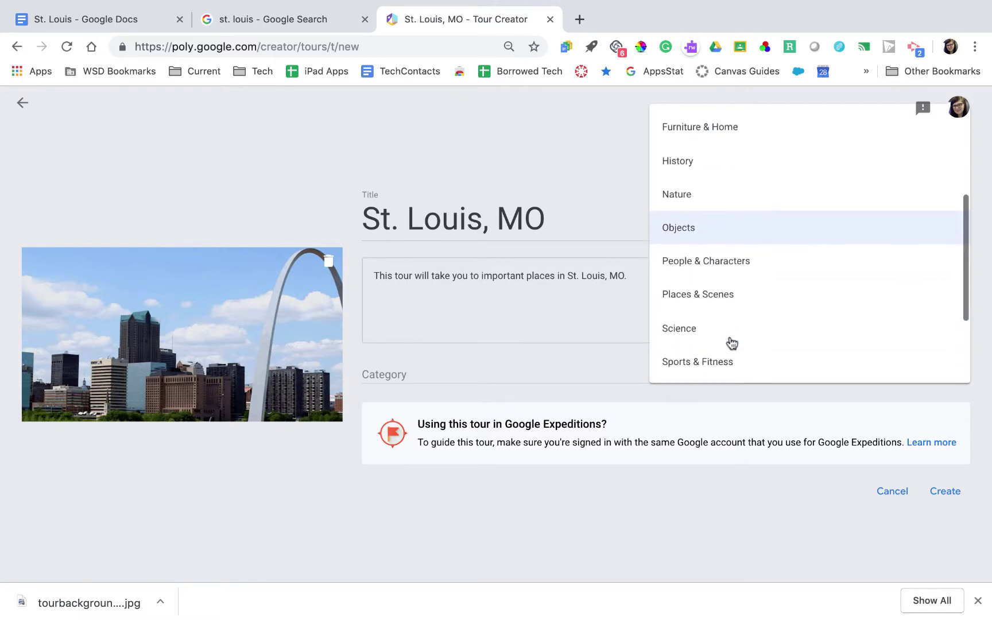
left_click(741, 273)
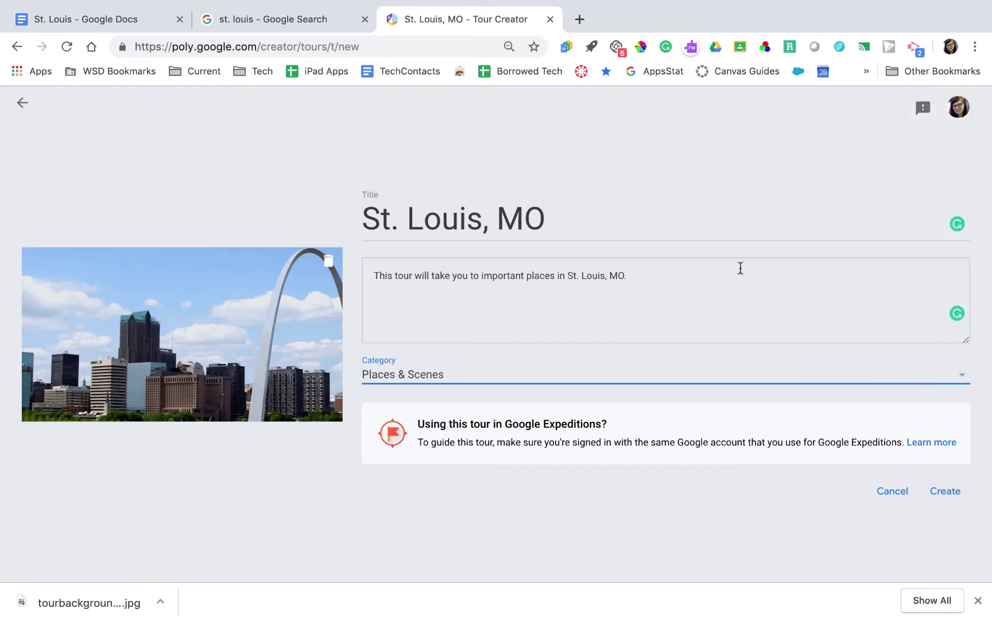
left_click(939, 500)
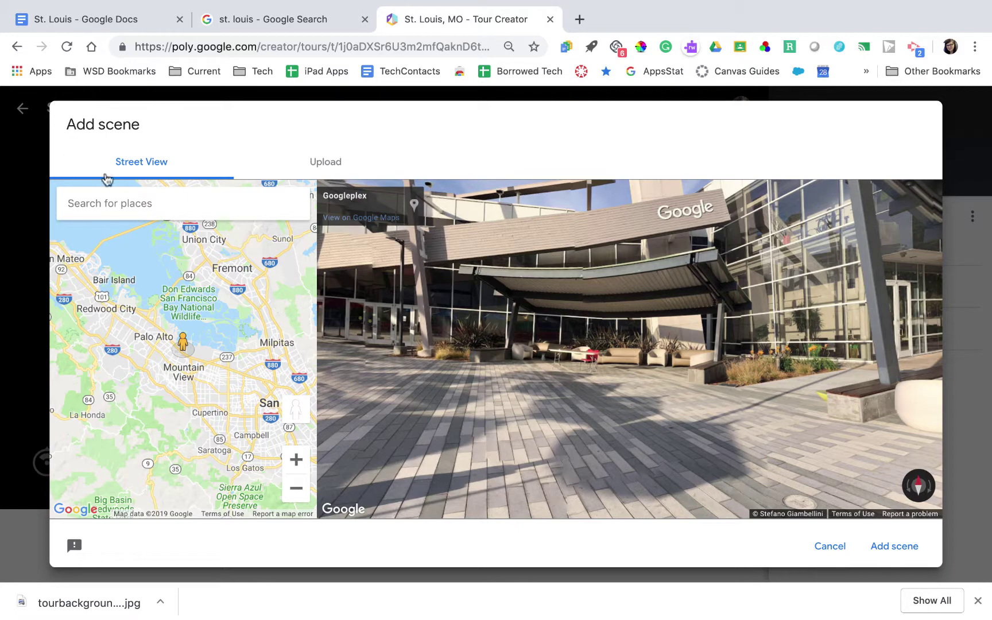
Step: Search the new scene's Street View places for "st louis arch" and choose St. Louis Arch/Riverfront
type("st")
key("BackSpace")
key("BackSpace")
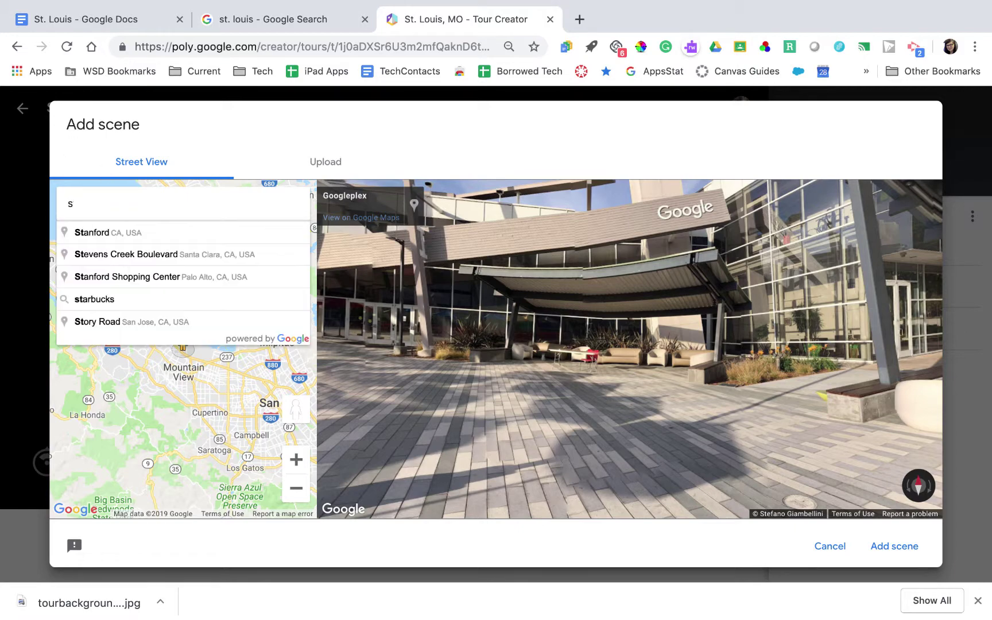
type("st")
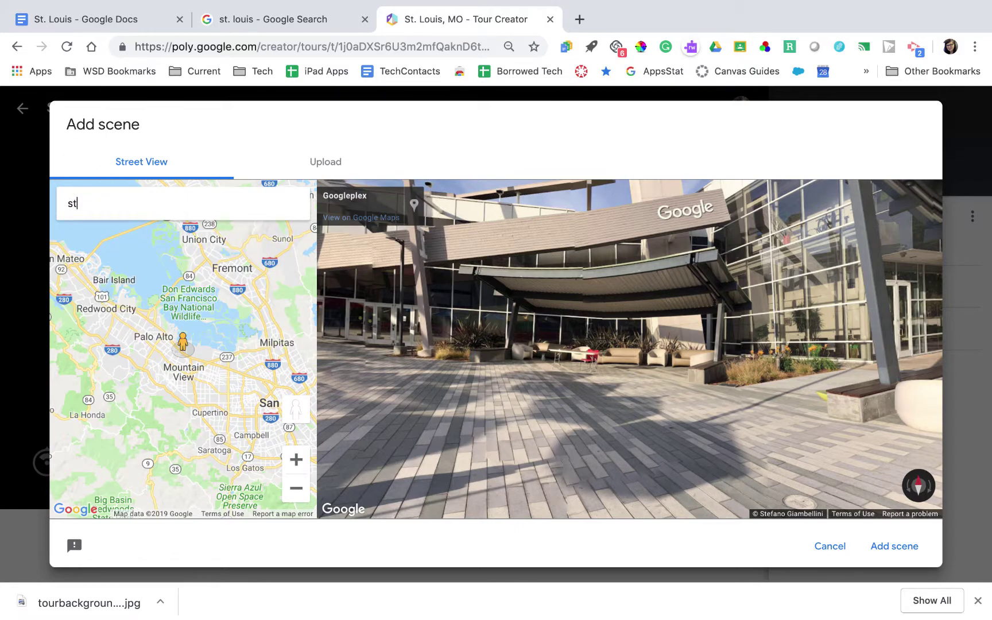
type(" ouis ar")
key("BackSpace")
key("BackSpace")
key("BackSpace")
key("BackSpace")
key("BackSpace")
key("BackSpace")
key("BackSpace")
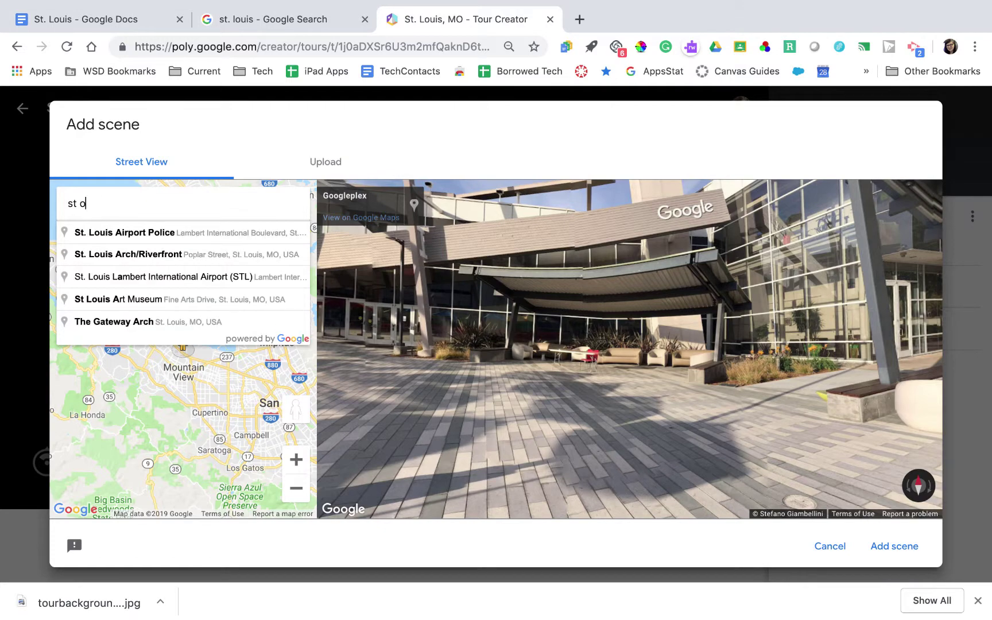
type("louis arch")
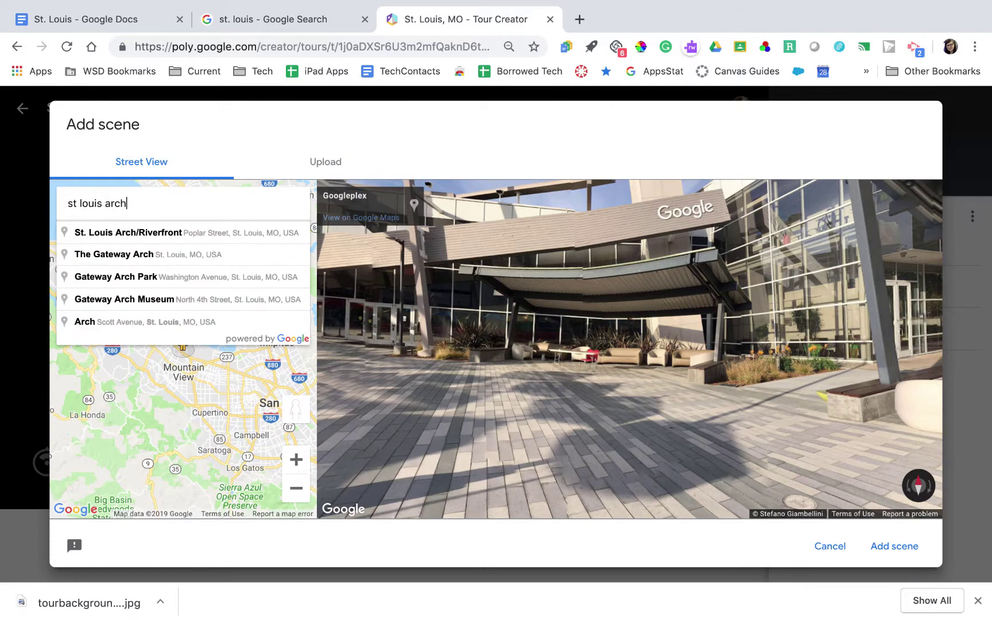
left_click(119, 237)
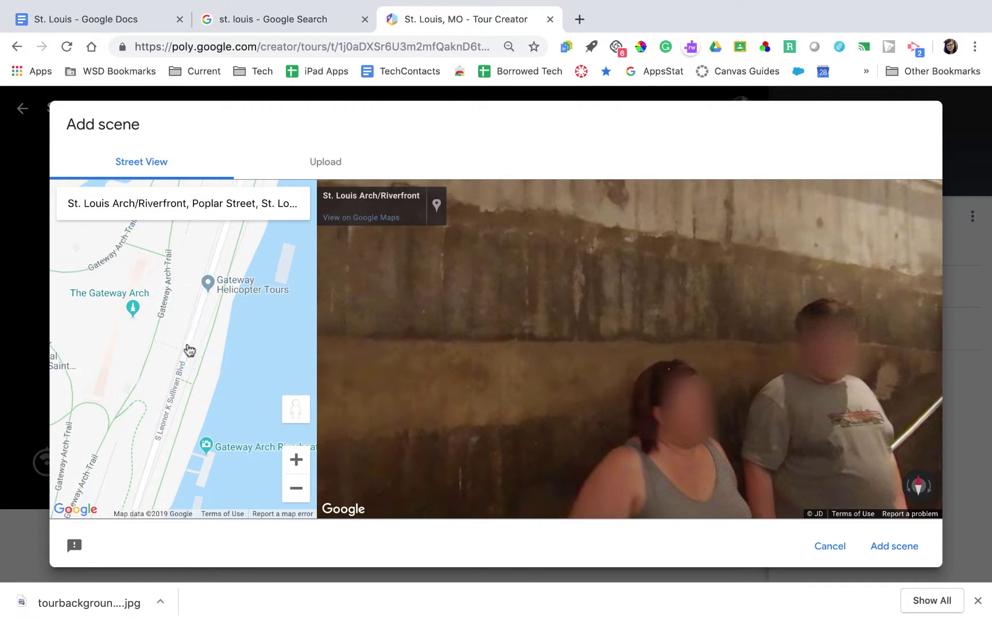
Step: Reposition the Street View figure on the map beside The Gateway Arch and turn the panorama up toward the arch
left_click_drag(184, 345, 135, 316)
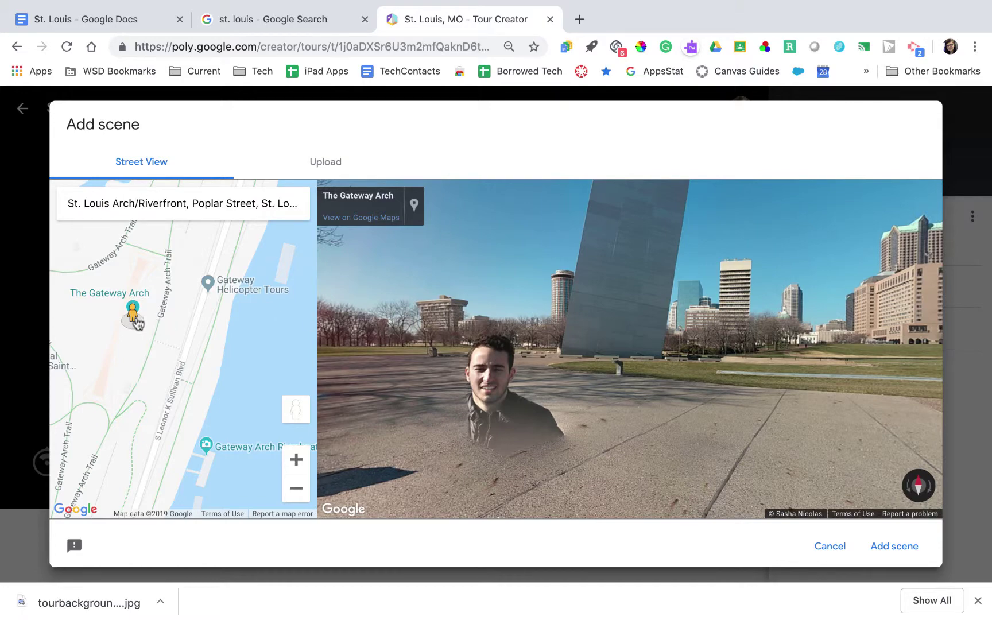
left_click_drag(134, 315, 151, 333)
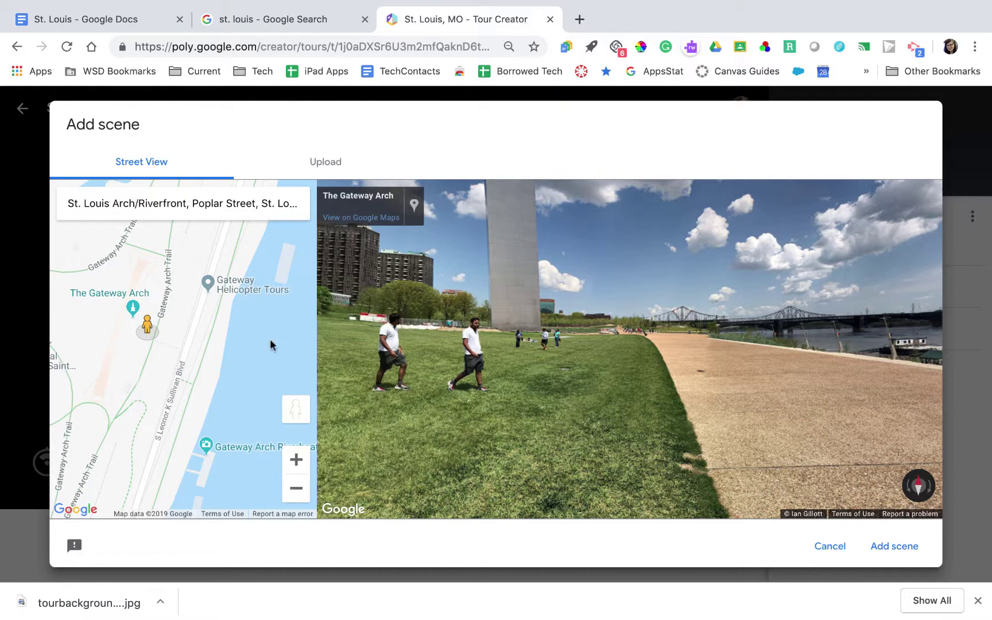
left_click_drag(463, 355, 526, 412)
mouse_move(476, 308)
left_mouse_down()
mouse_move(625, 397)
mouse_move(612, 400)
mouse_move(627, 282)
mouse_move(548, 395)
mouse_move(616, 209)
mouse_move(684, 261)
left_mouse_up()
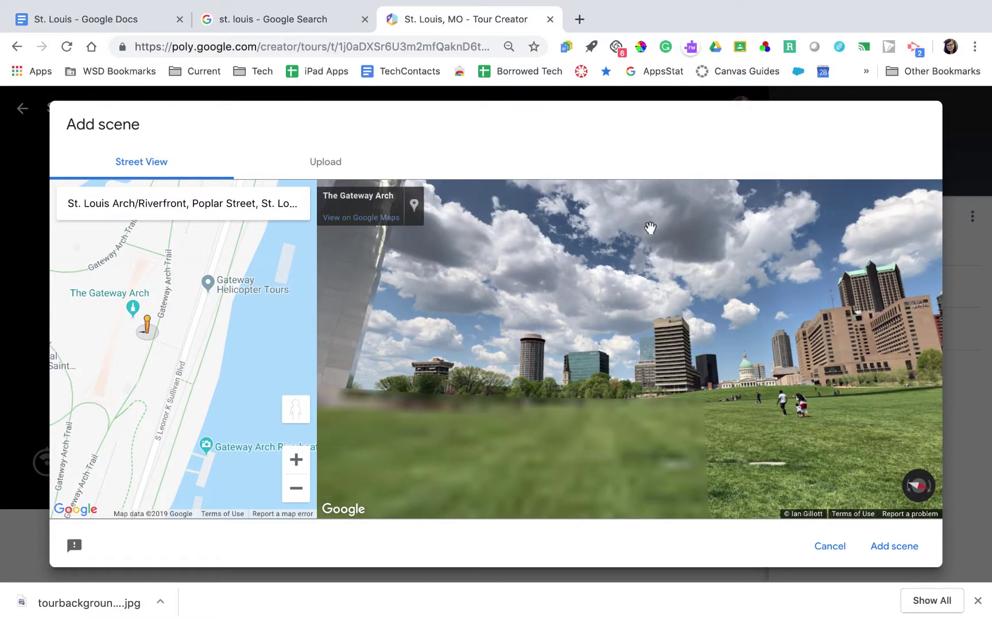
mouse_move(150, 329)
left_mouse_down()
mouse_move(160, 310)
mouse_move(162, 319)
mouse_move(121, 324)
left_mouse_up()
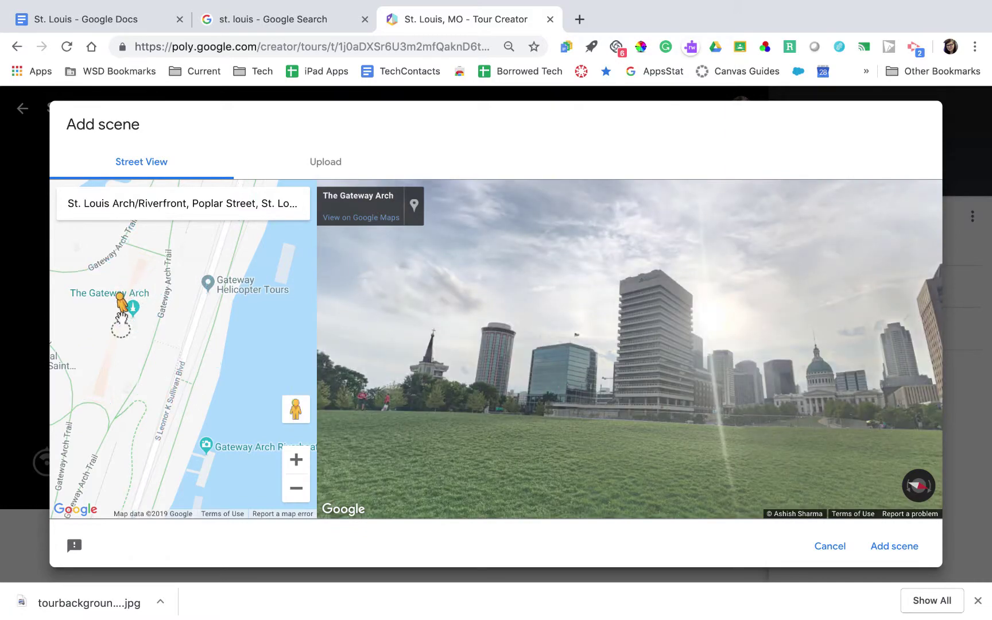
left_click_drag(716, 345, 542, 429)
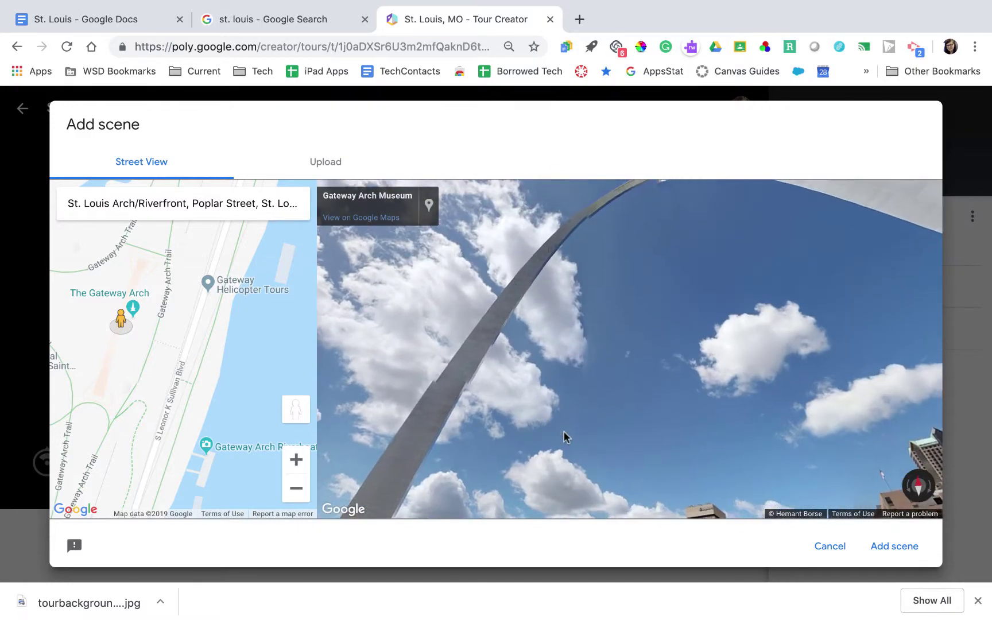
Step: Add the Gateway Arch Museum panorama as a scene and turn its view toward the arch leg and city skyline
left_click(896, 550)
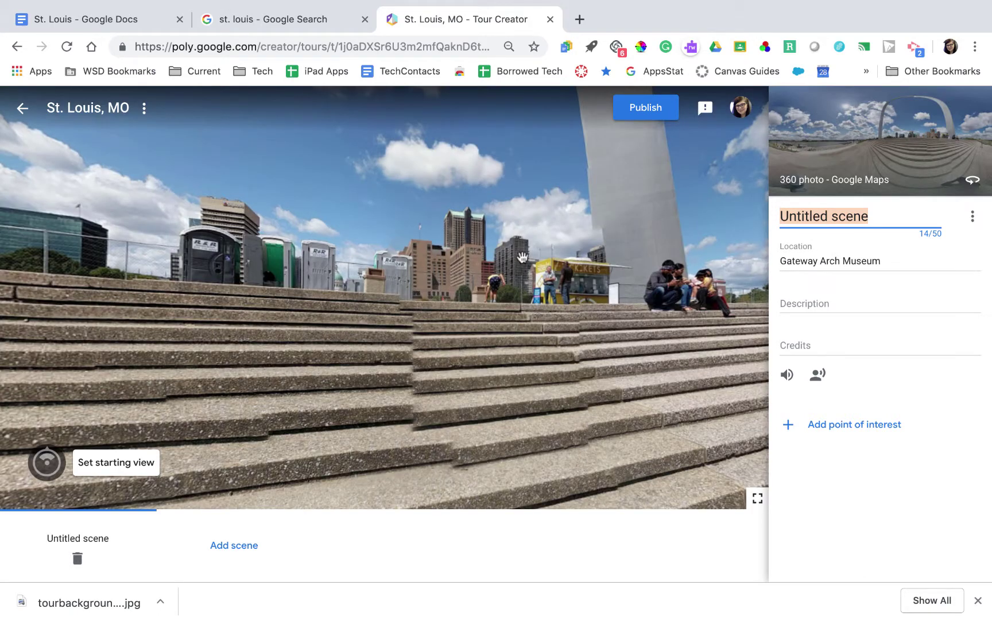
left_click_drag(523, 257, 438, 289)
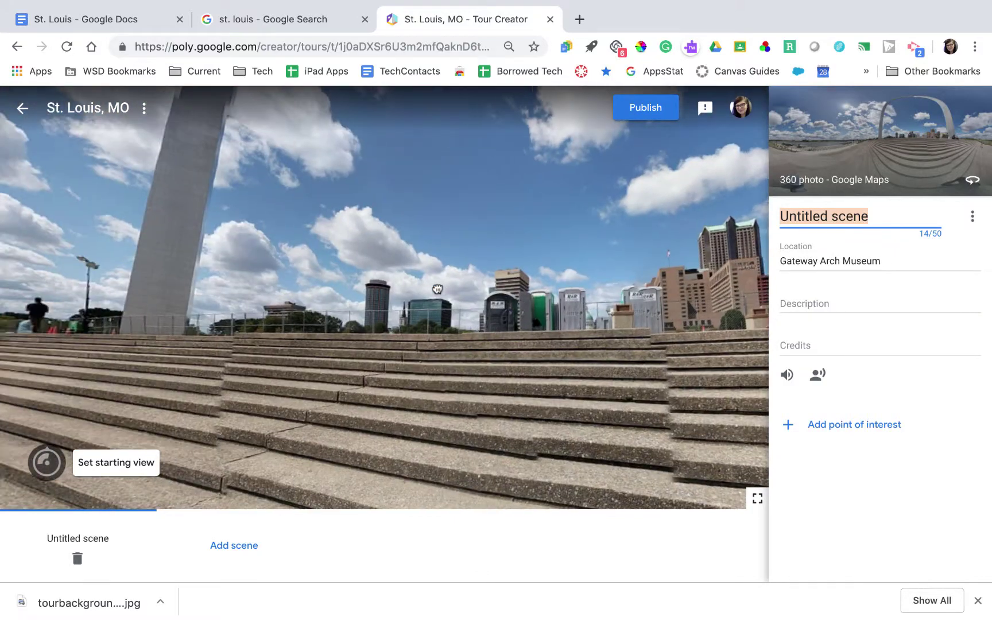
Step: Copy the first Gateway Arch paragraph with its nps.gov link from the St. Louis Google Doc into the scene's description
left_click(841, 304)
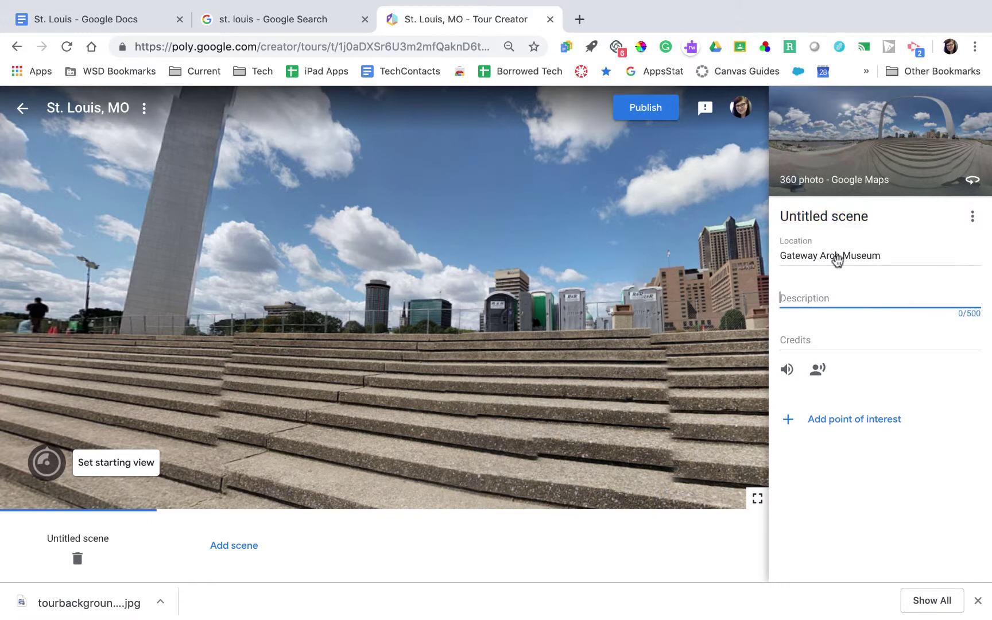
left_click(125, 25)
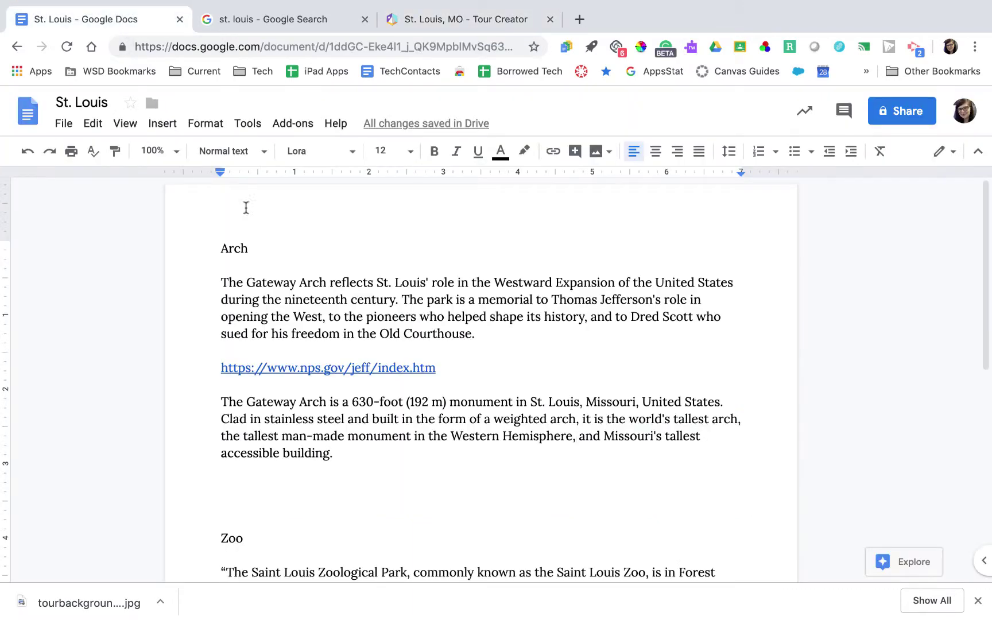
left_click(275, 266)
triple_click(284, 299)
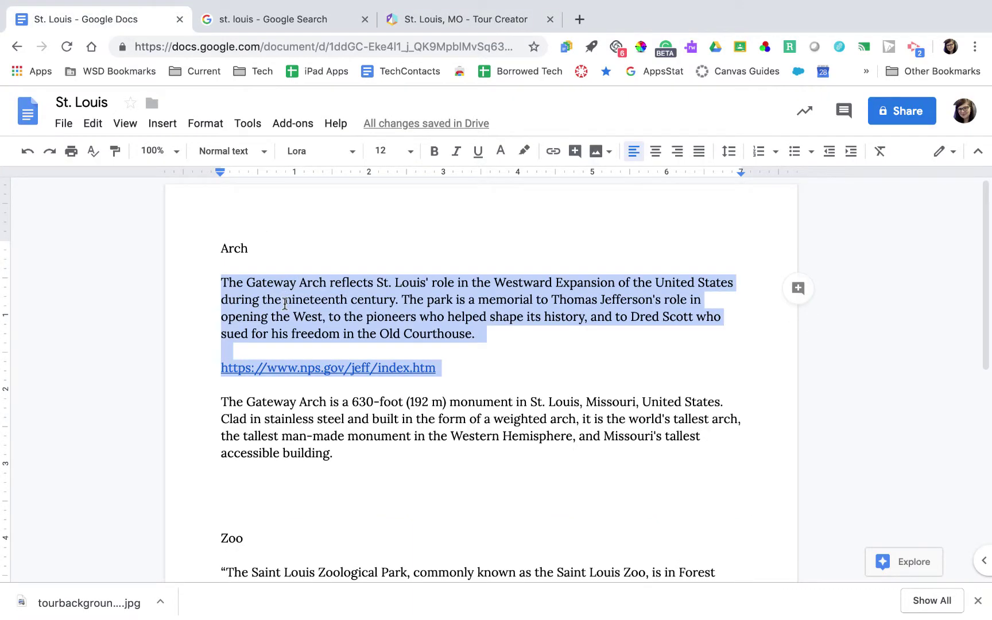
key("super+c")
left_click(480, 21)
key("super+v")
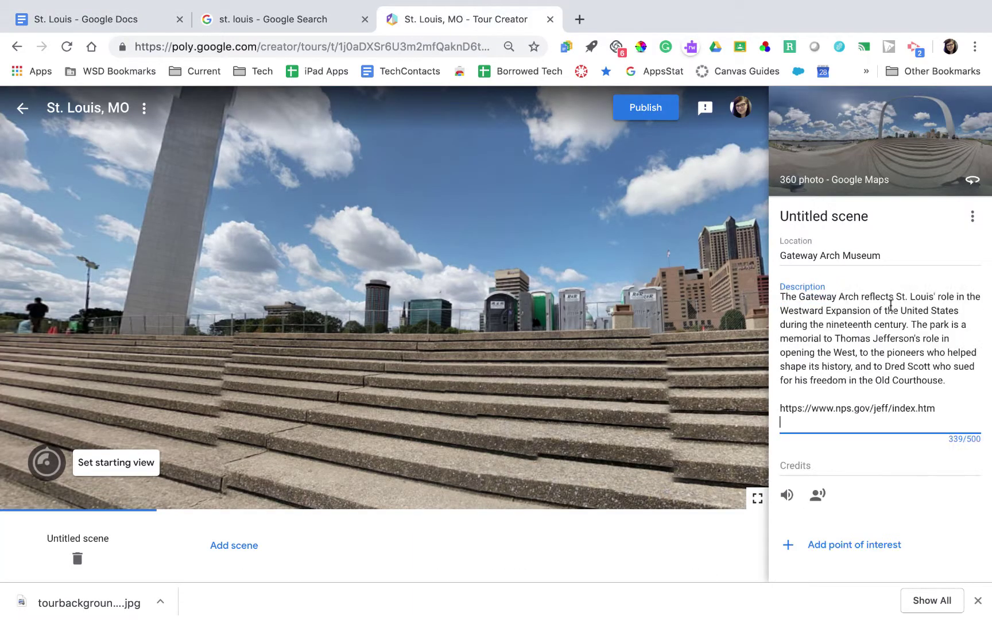
key("BackSpace")
left_click(829, 454)
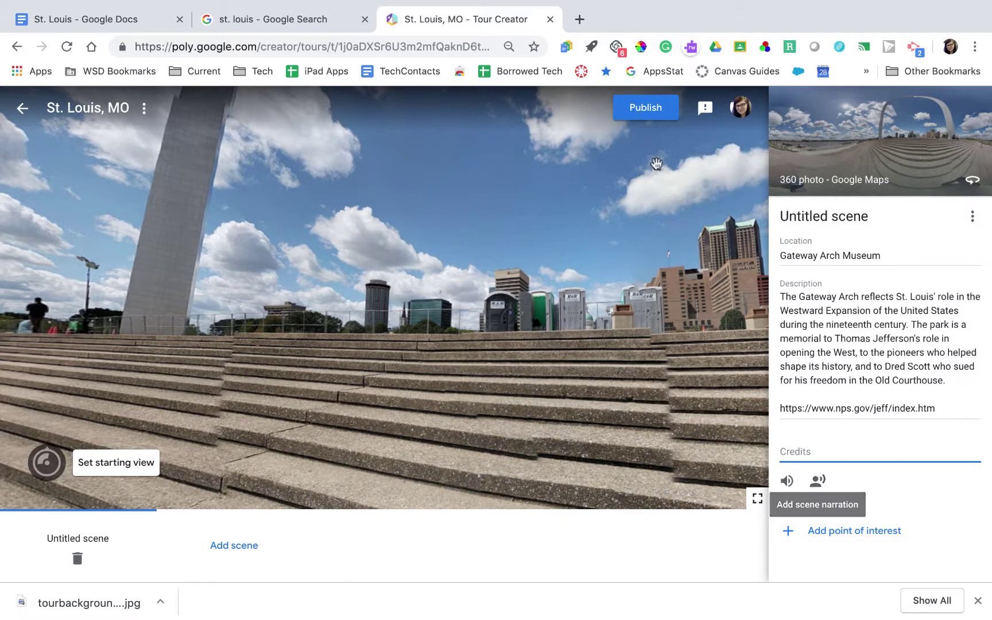
Step: Open online-voice-recorder.com in a new browser tab, start the recorder and allow it to use the microphone
left_click(580, 19)
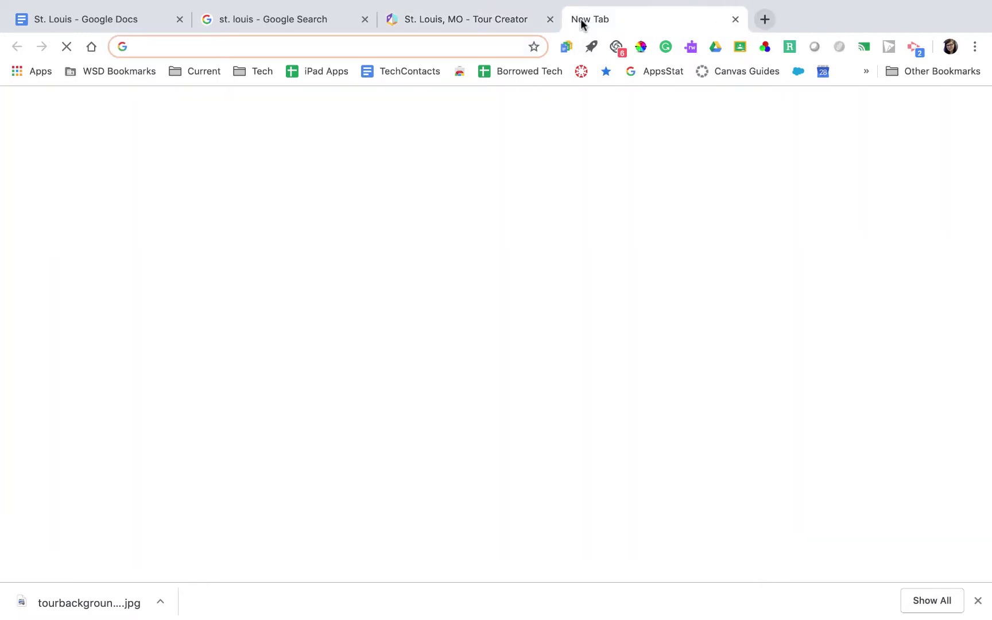
type("on")
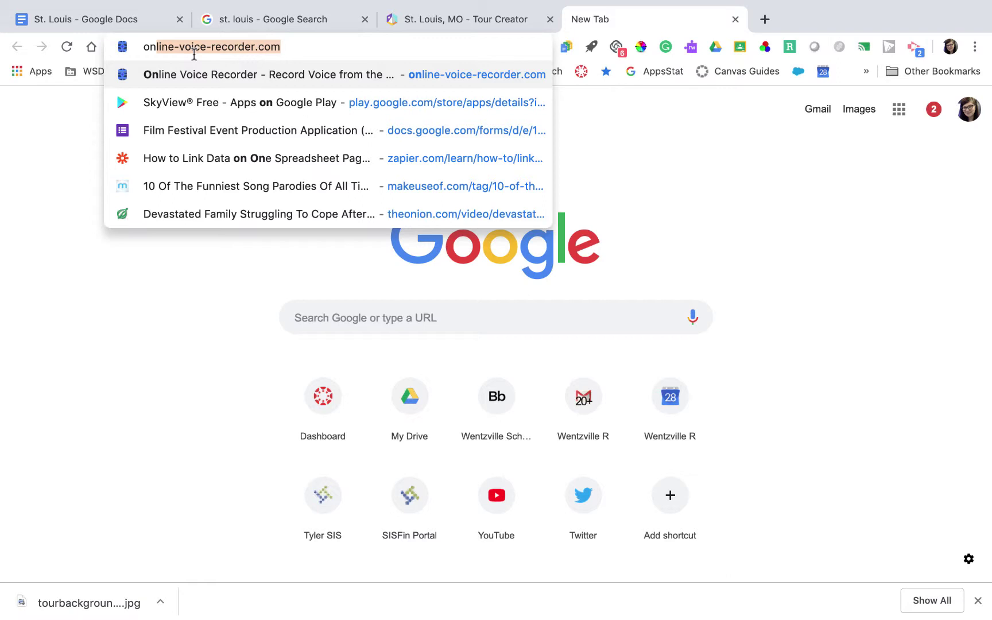
key("Return")
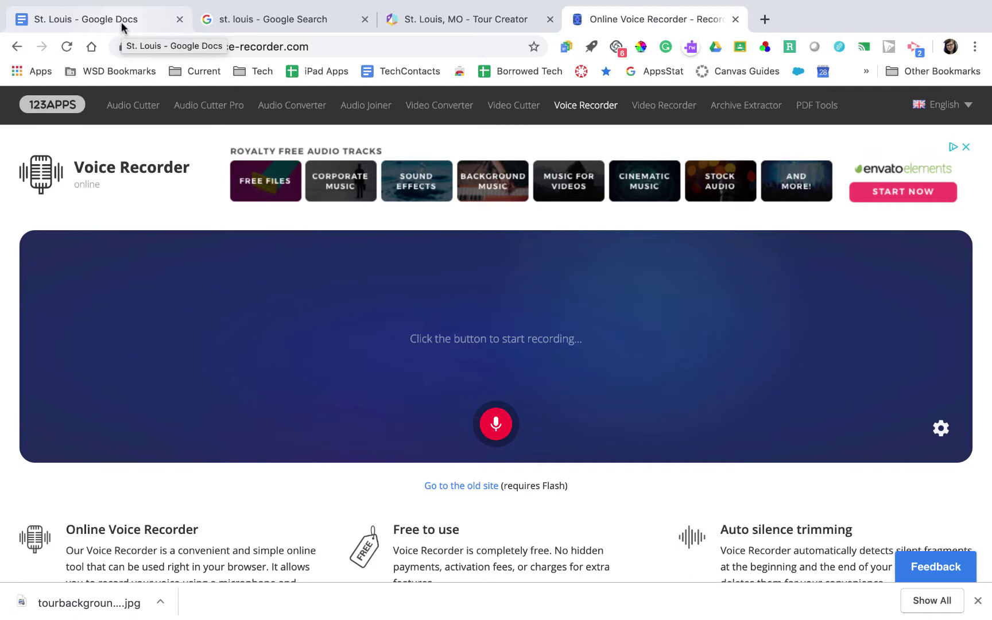
left_click(497, 426)
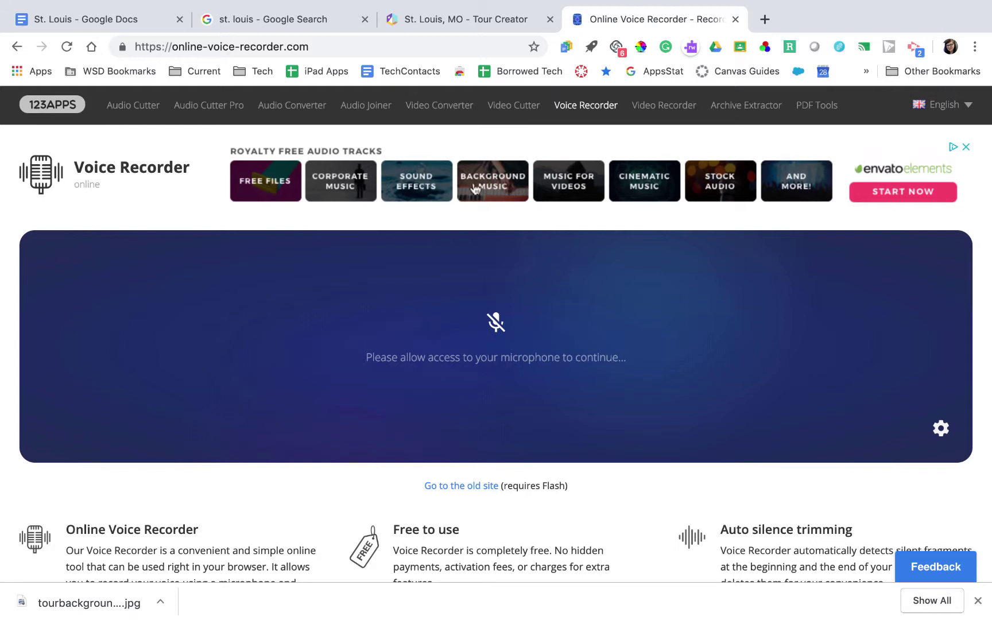
scroll(527, 350, "down", 1)
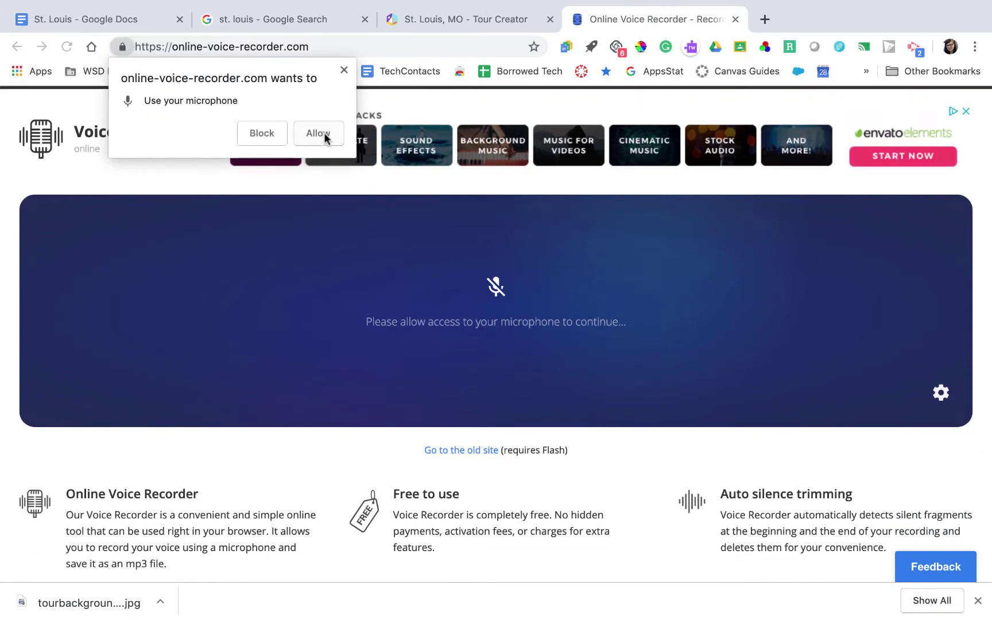
left_click(322, 135)
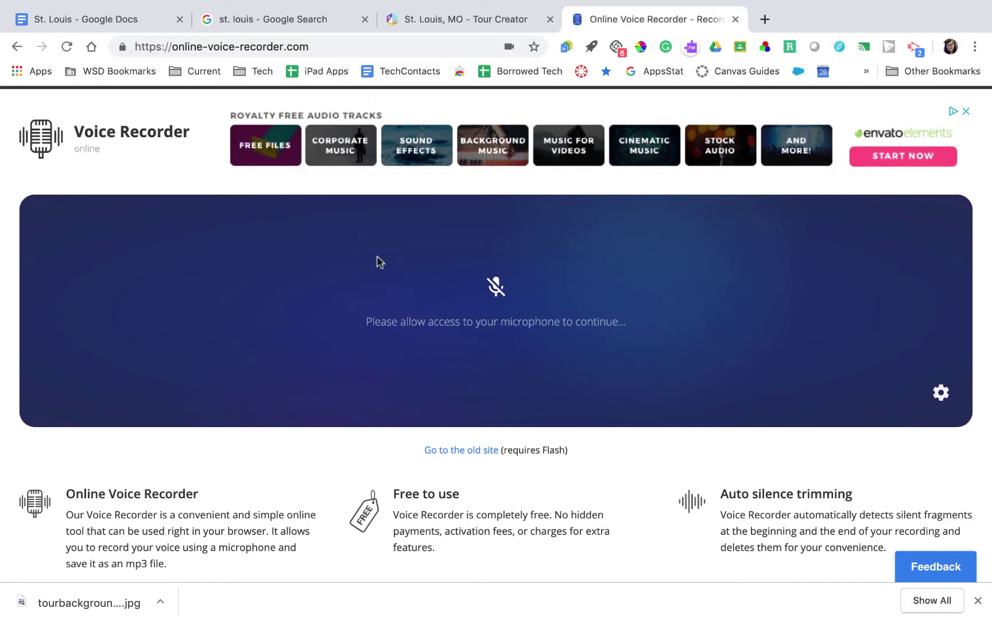
scroll(463, 348, "up", 2)
scroll(493, 308, "down", 5)
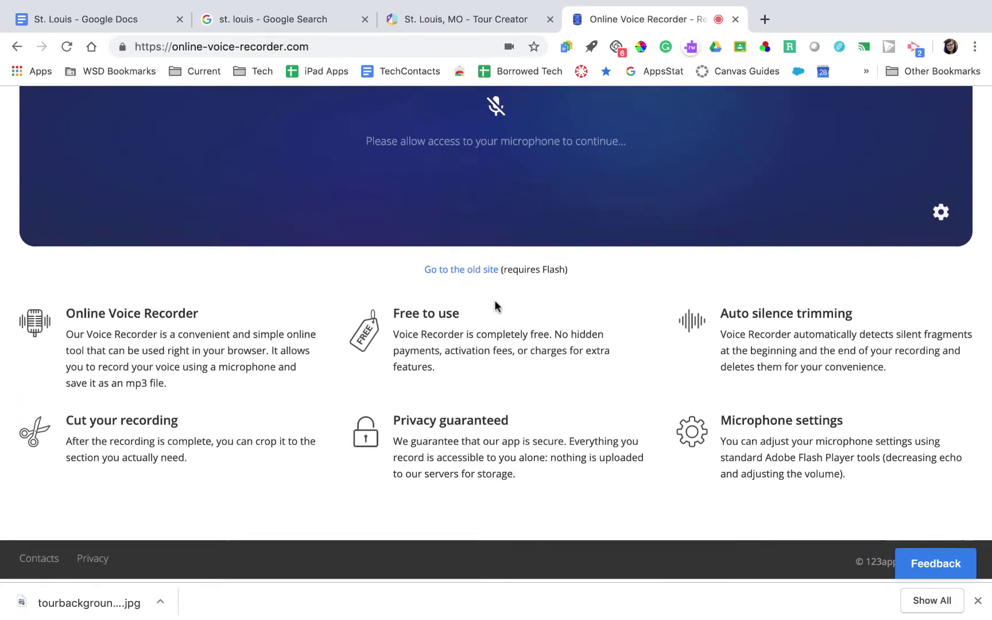
scroll(495, 306, "up", 5)
scroll(496, 306, "down", 1)
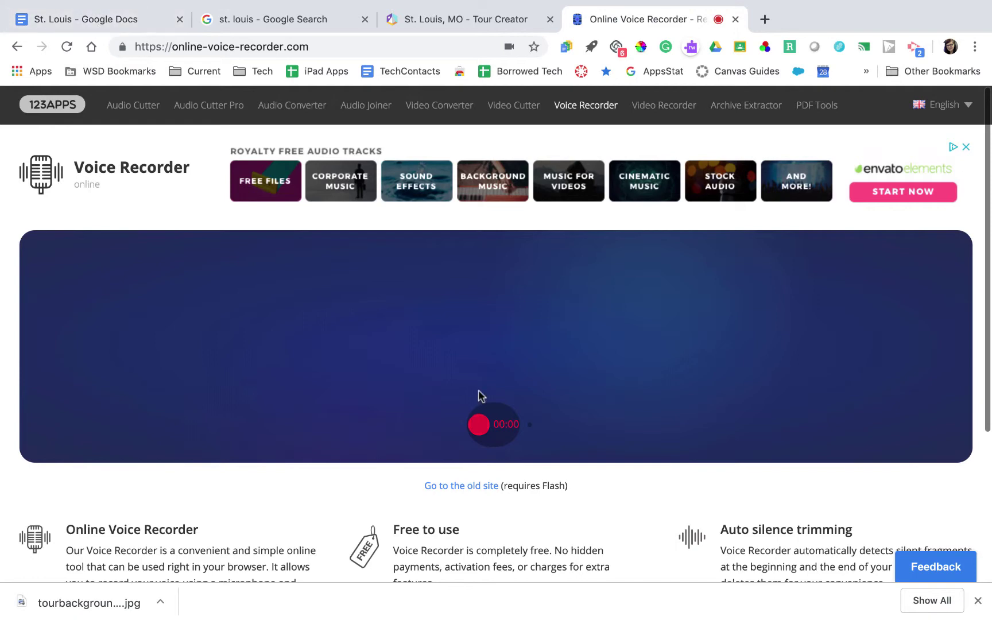
Step: Record a voice narration while reading the Gateway Arch paragraph in the St. Louis document, and stop the recording
left_click(480, 425)
left_click(95, 19)
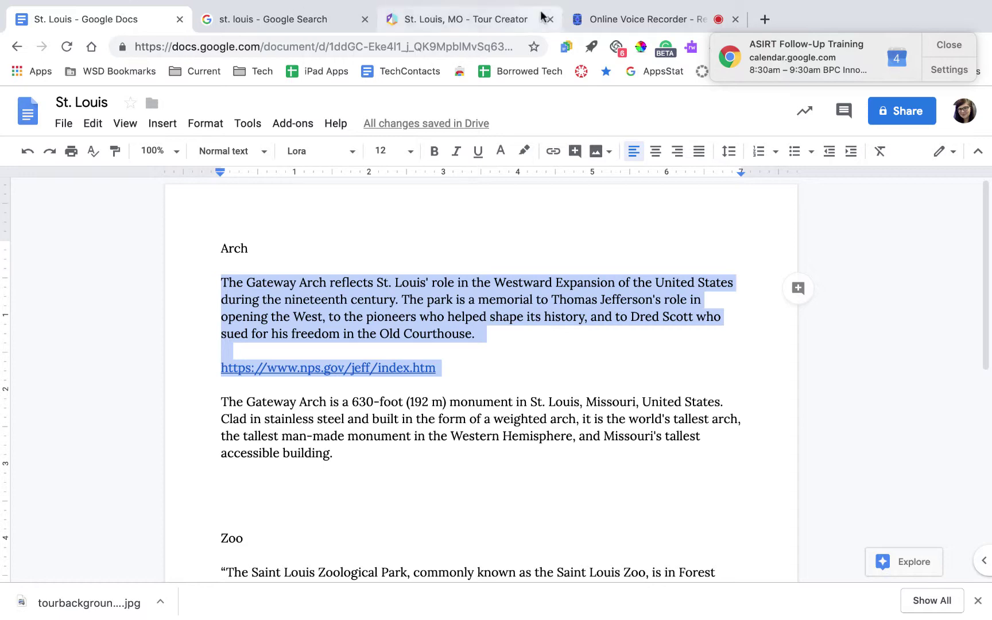
left_click(608, 26)
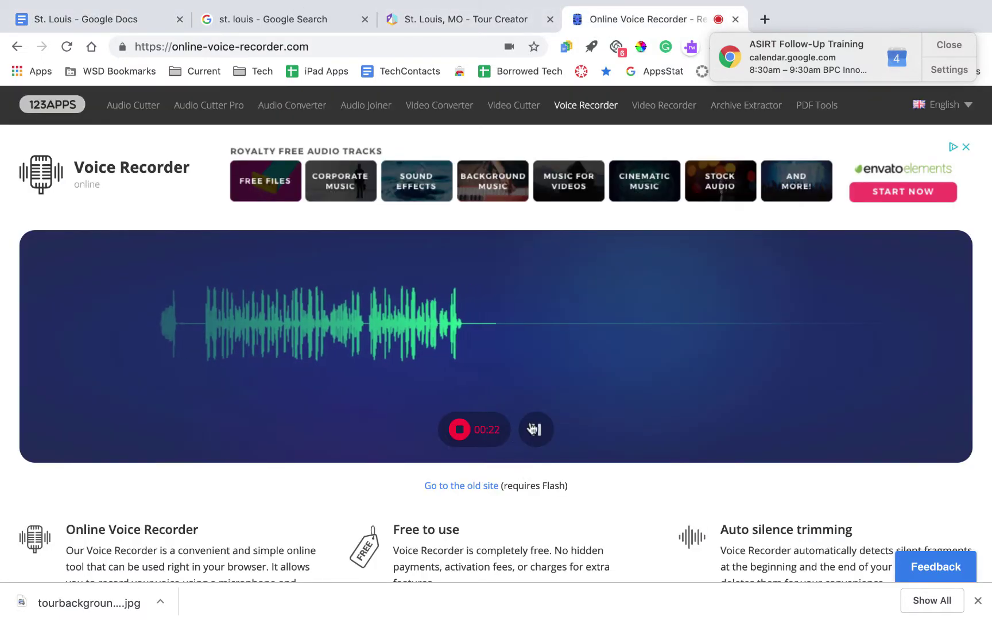
left_click(459, 429)
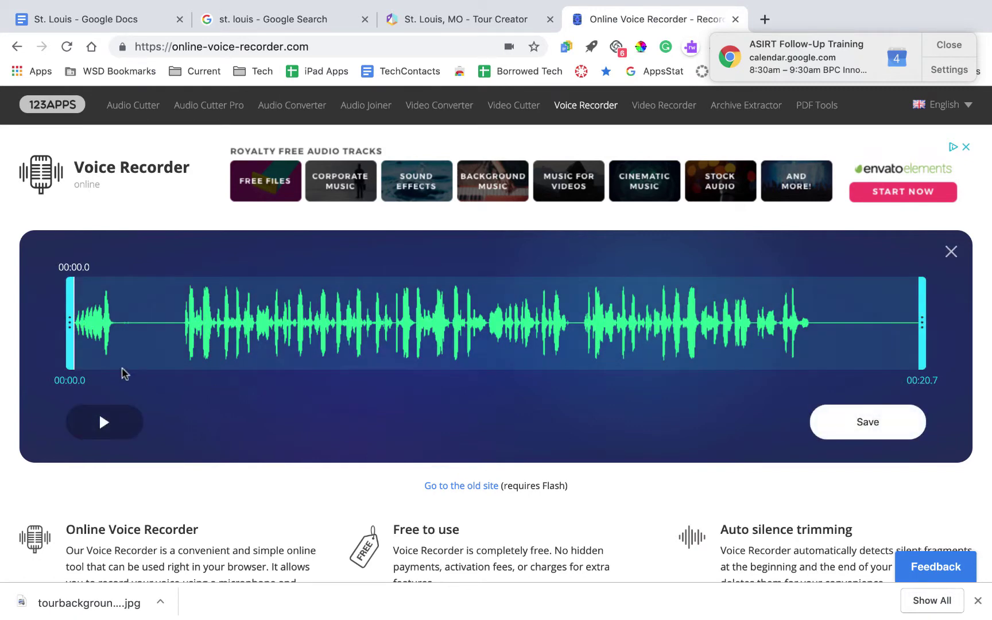
Step: Trim the recording to the part from 00:02.6 to 00:18.1 and save it on the Desktop as thearchnarration.mp3
left_click_drag(70, 325, 176, 325)
left_click_drag(922, 319, 815, 330)
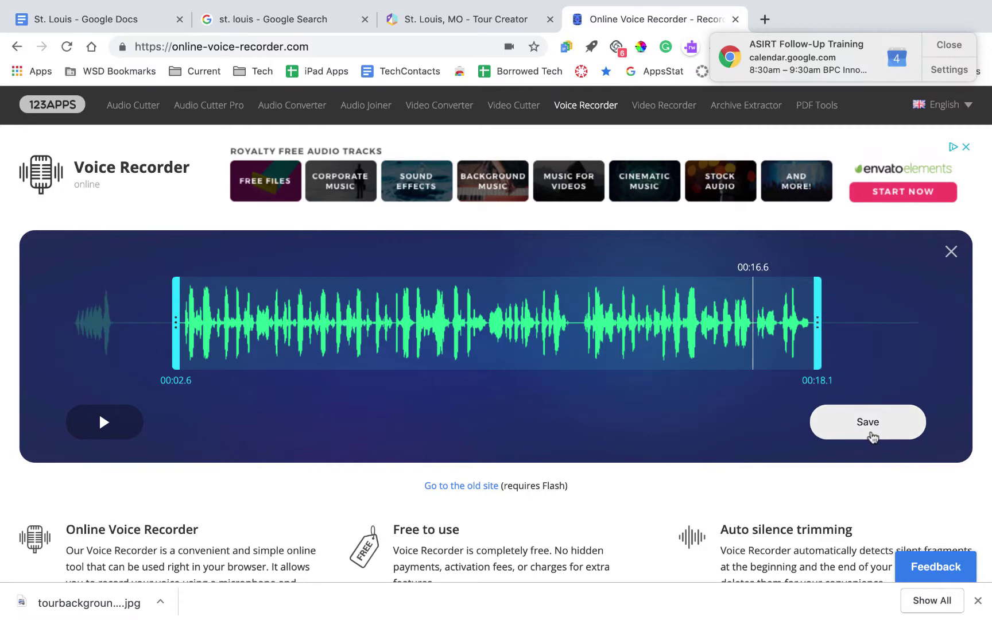
left_click(871, 436)
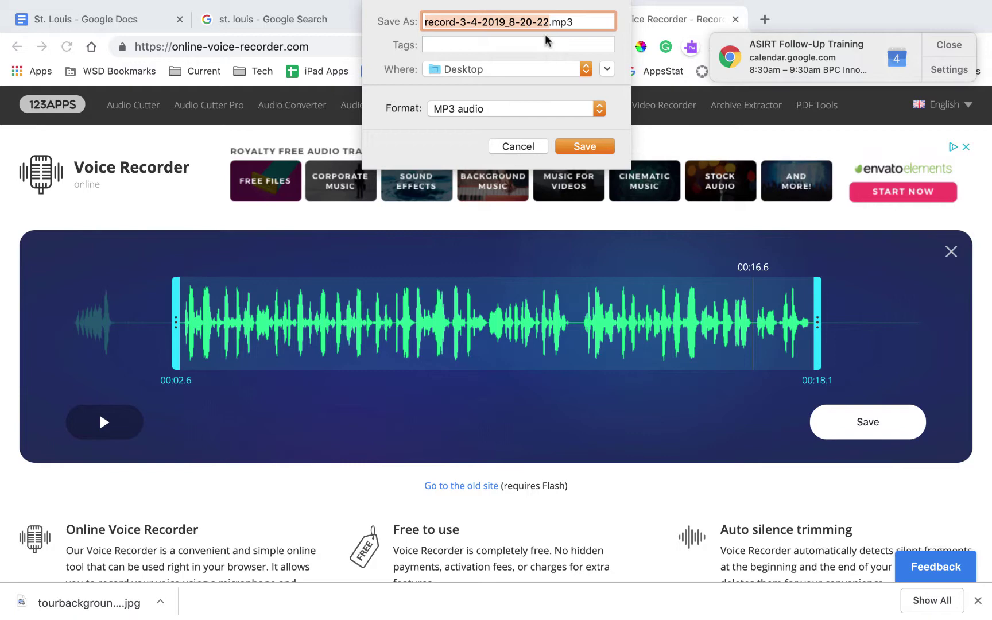
type("thearch")
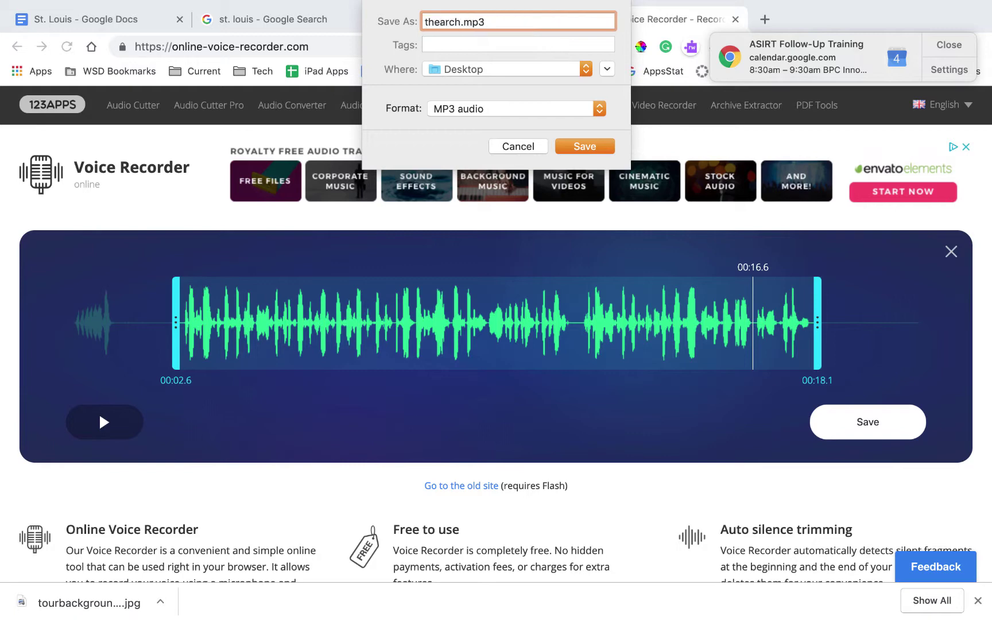
type("narration")
left_click(569, 147)
Step: Return to Tour Creator and add thearchnarration.mp3 from the Desktop as the scene's narration, previewing it briefly
left_click(435, 21)
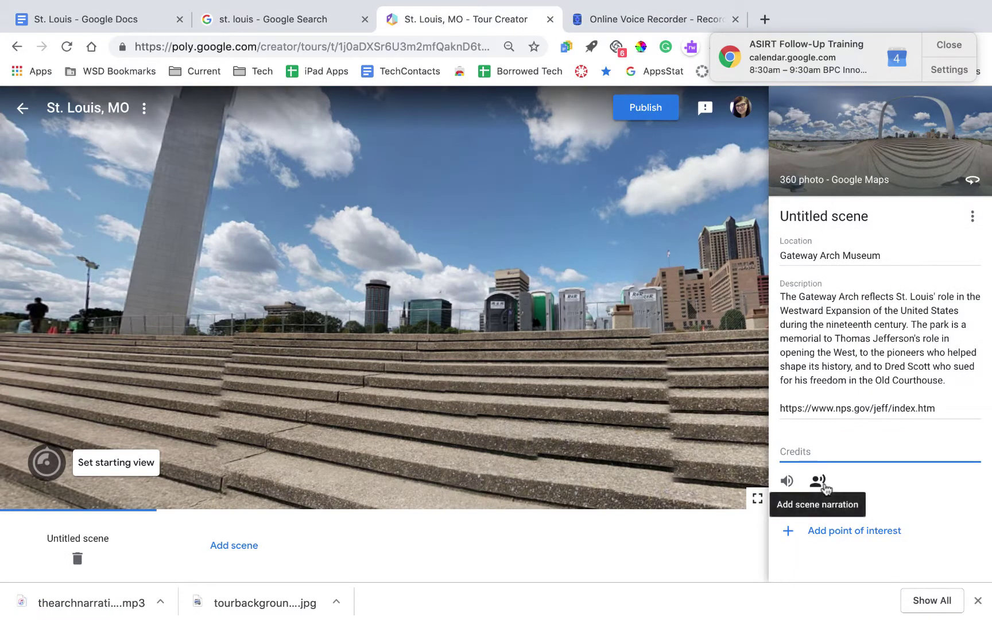
left_click(823, 486)
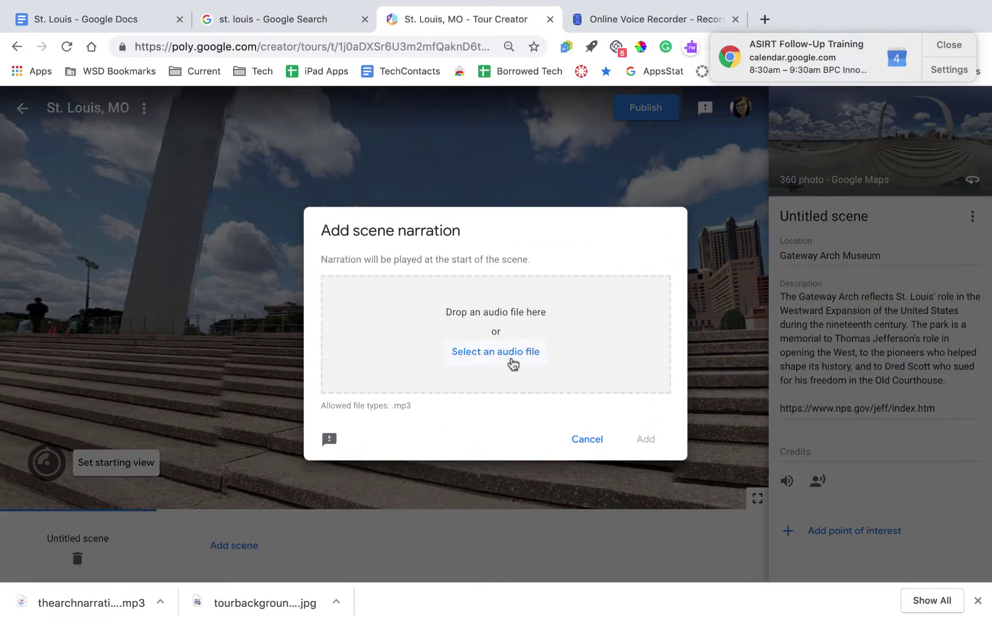
left_click(512, 361)
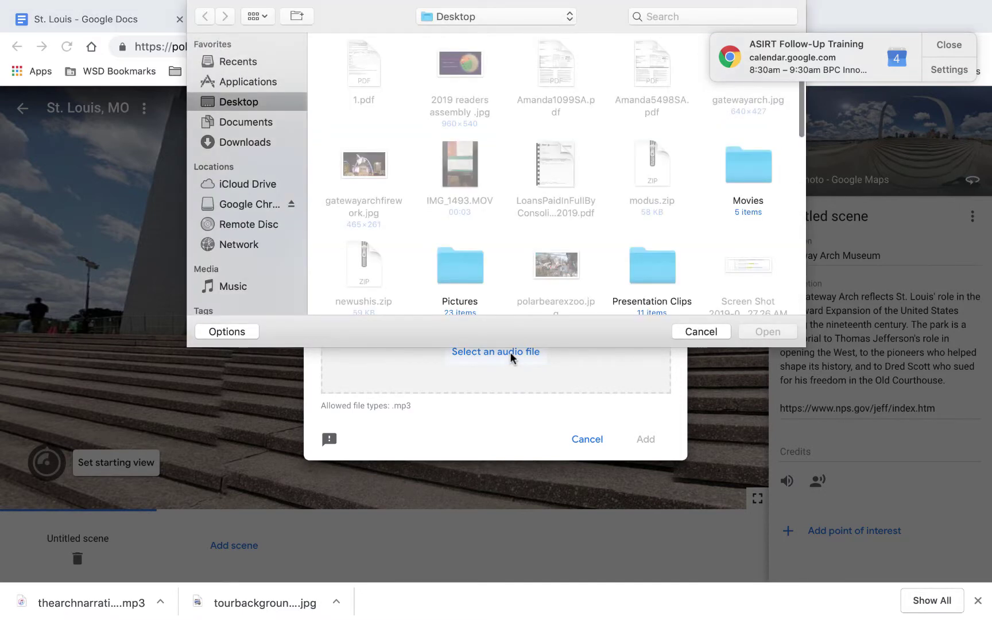
scroll(540, 214, "down", 10)
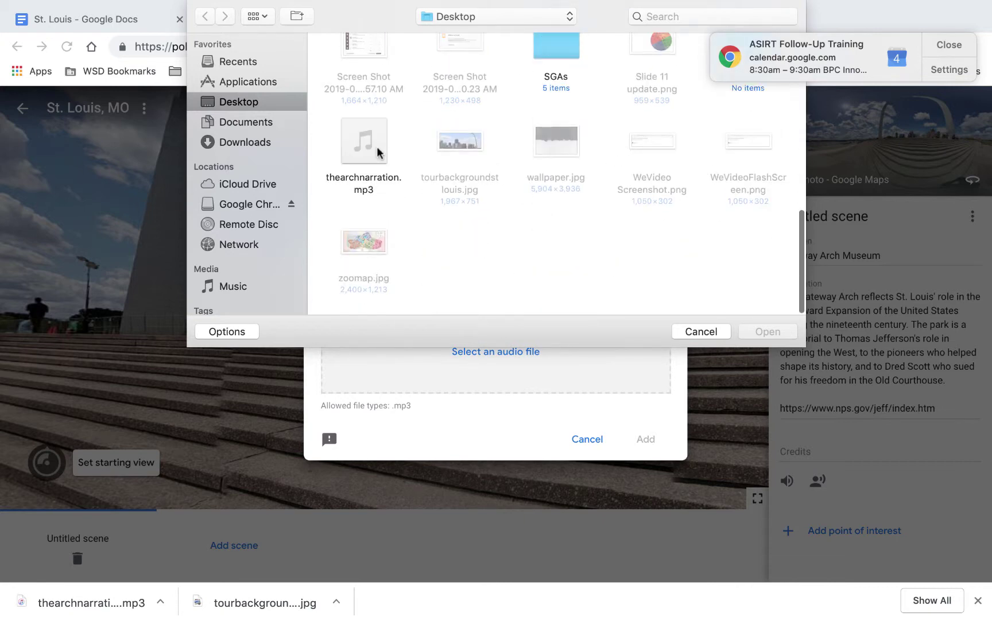
left_click(381, 152)
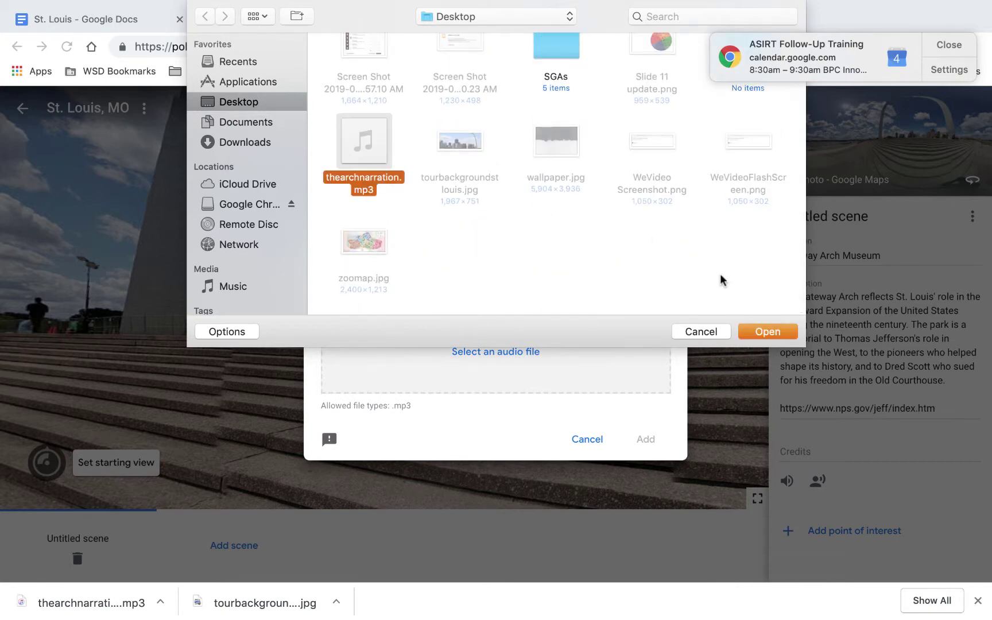
left_click(758, 334)
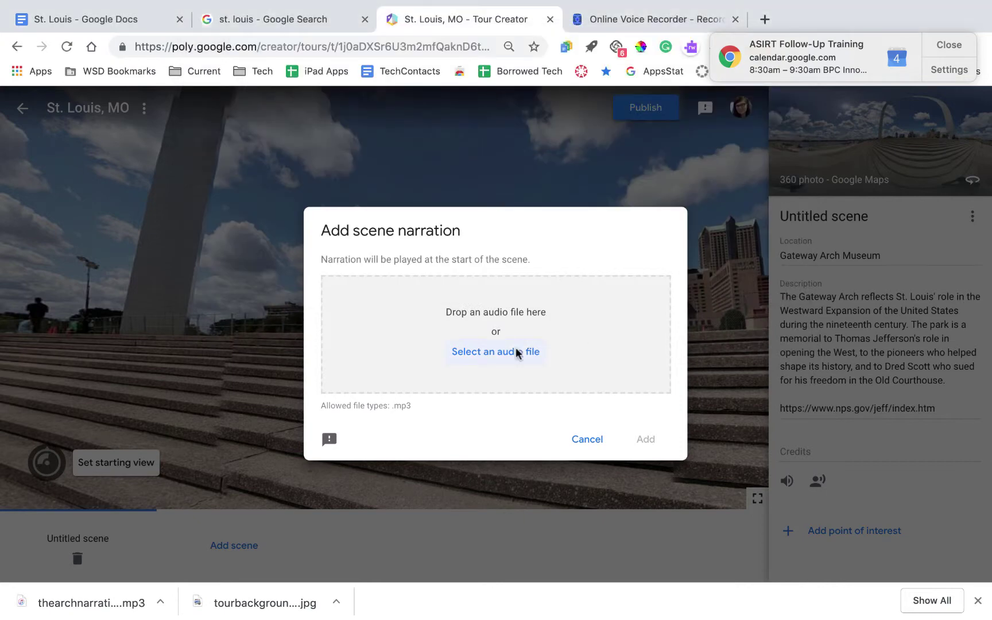
left_click(440, 291)
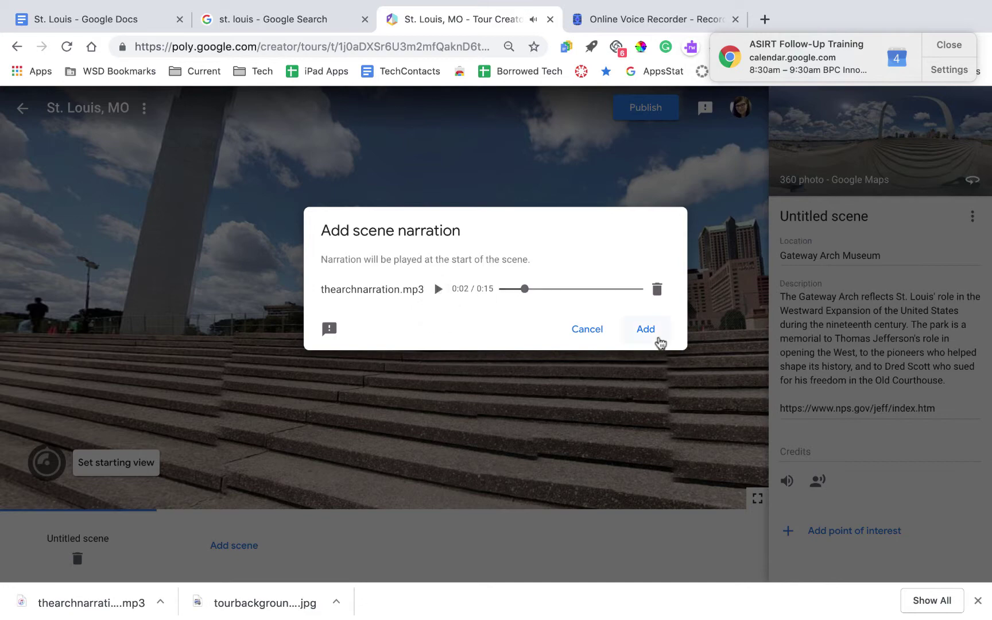
left_click(655, 333)
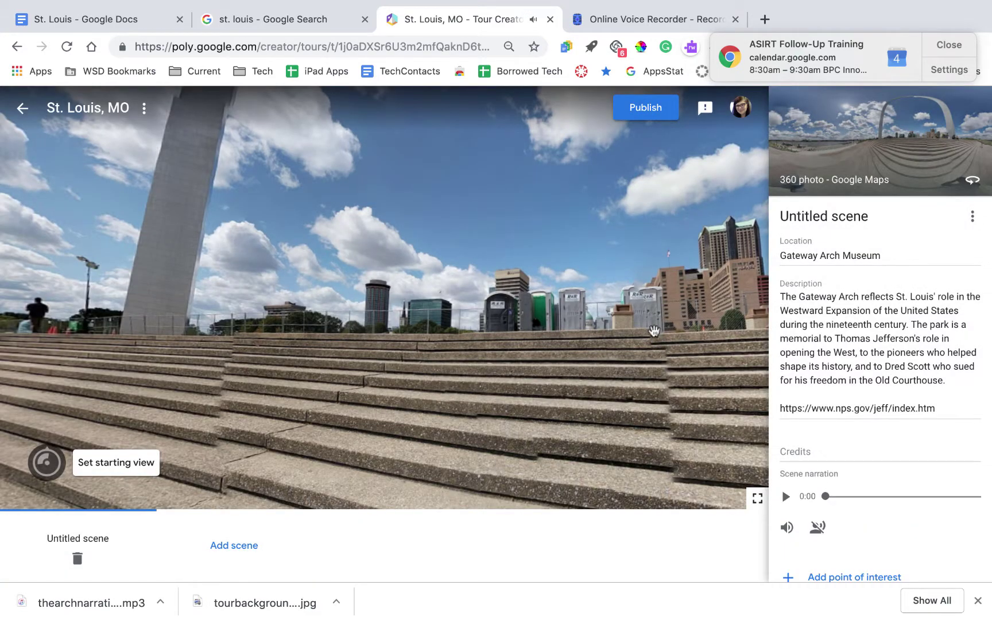
Step: Add a point of interest to the scene and place its marker on the top of the arch
scroll(820, 445, "down", 1)
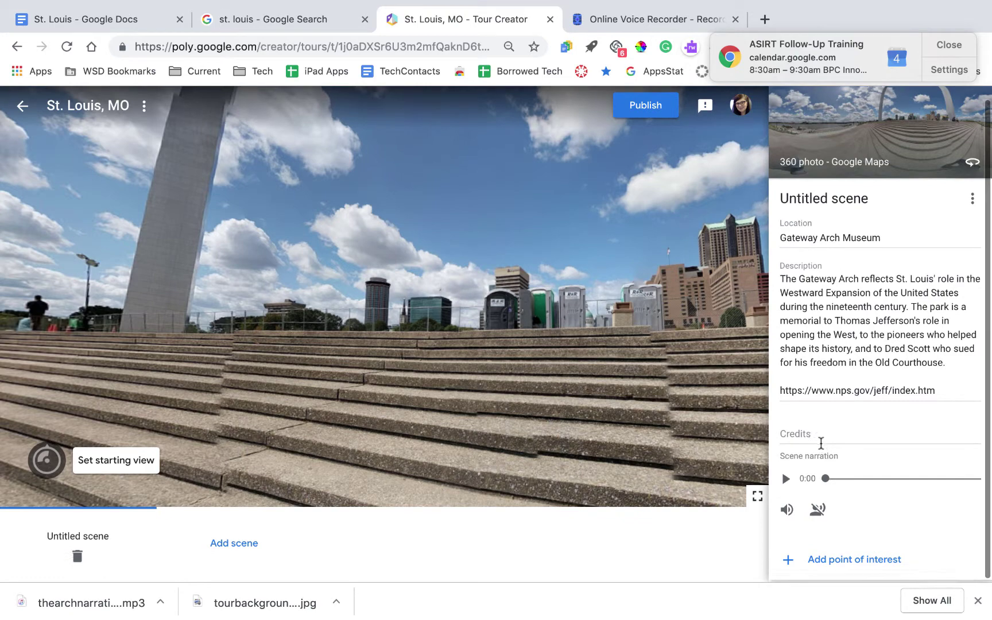
left_click_drag(579, 247, 585, 370)
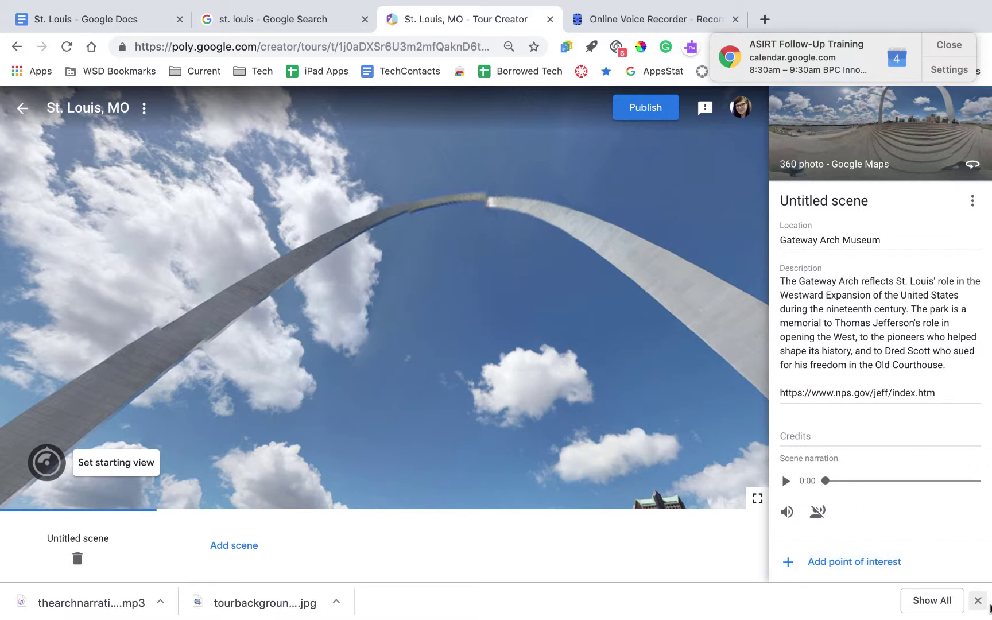
left_click(979, 601)
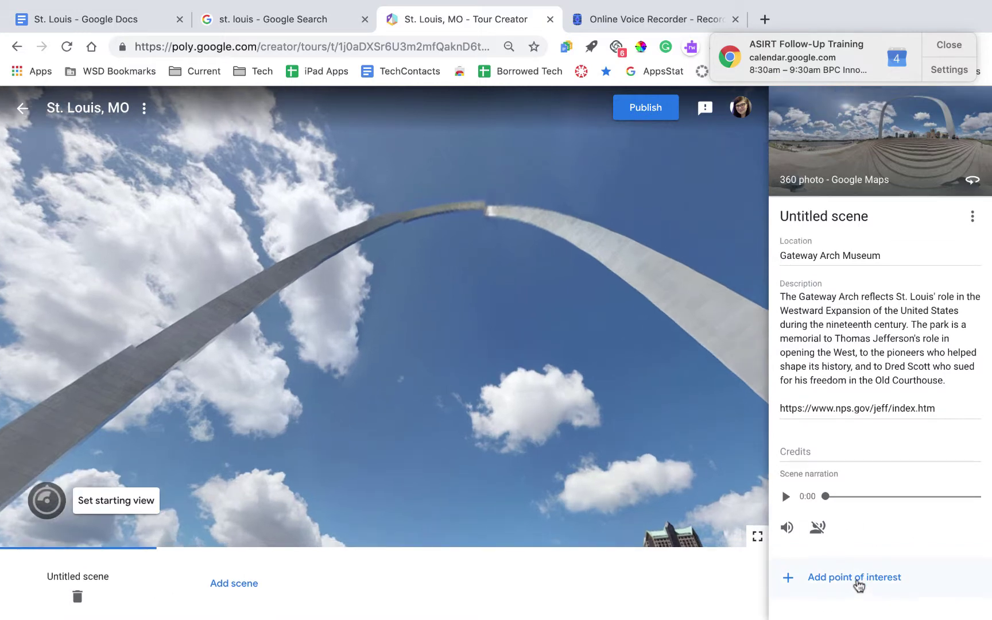
left_click(859, 584)
mouse_move(497, 347)
left_mouse_down()
mouse_move(475, 271)
mouse_move(437, 209)
left_mouse_up()
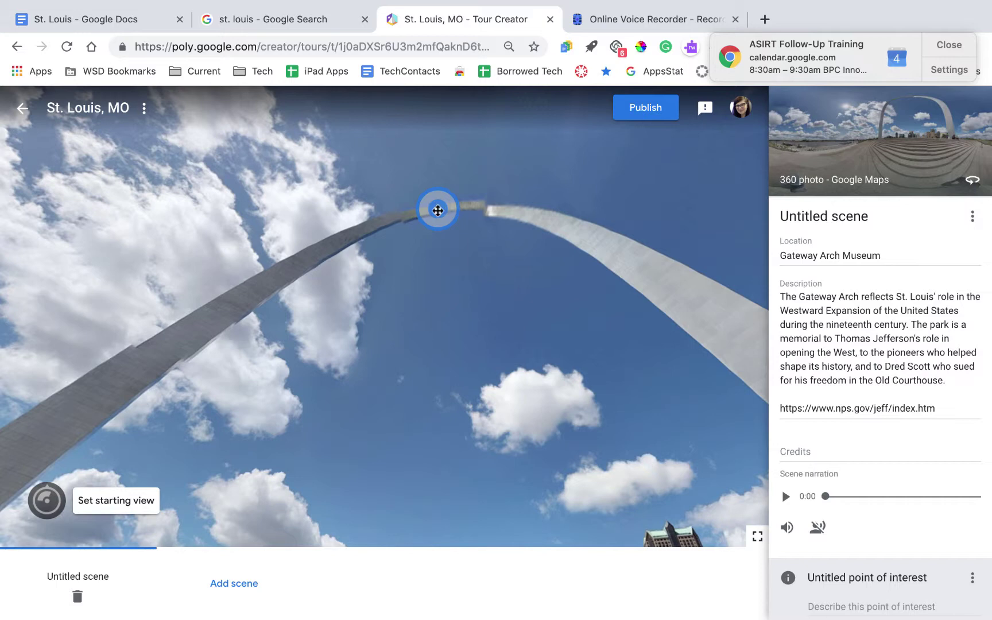
left_click_drag(434, 208, 443, 211)
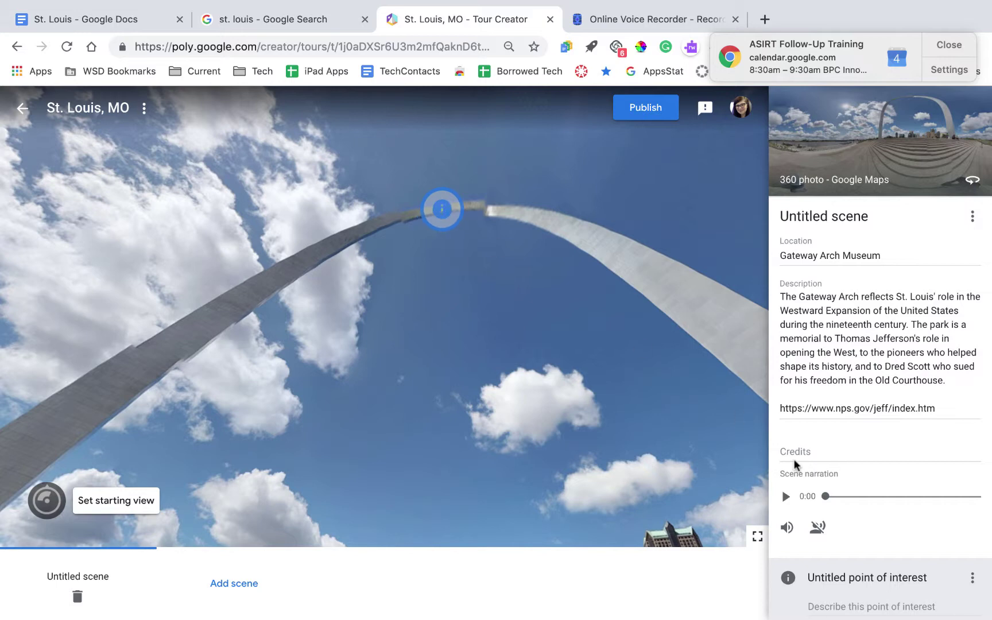
Step: Title the point of interest "Height of Arch" and describe it as "The arch is 650 ft tall."
scroll(794, 459, "down", 3)
left_click(824, 500)
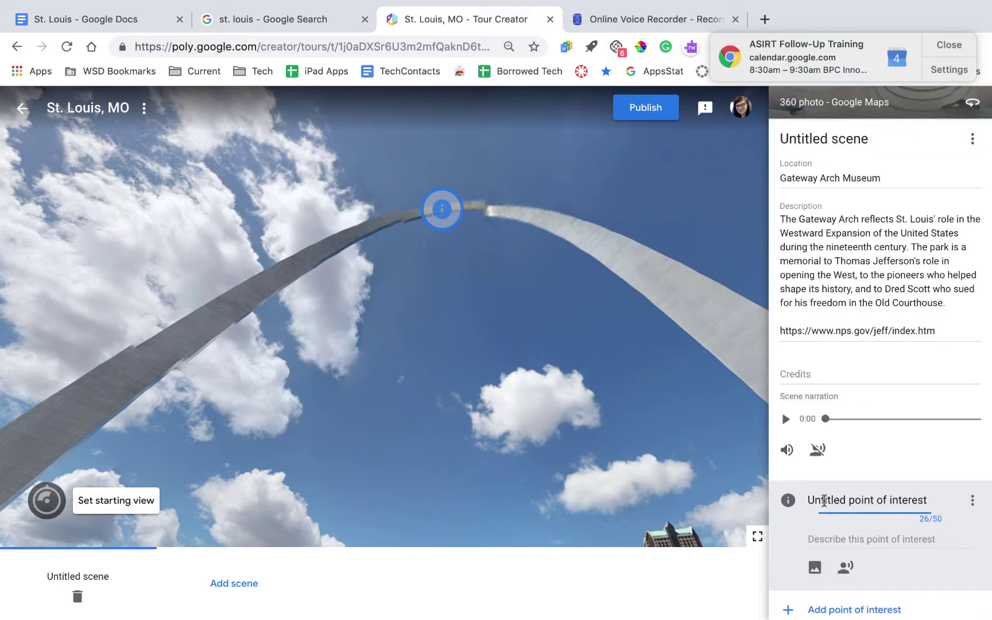
triple_click(824, 500)
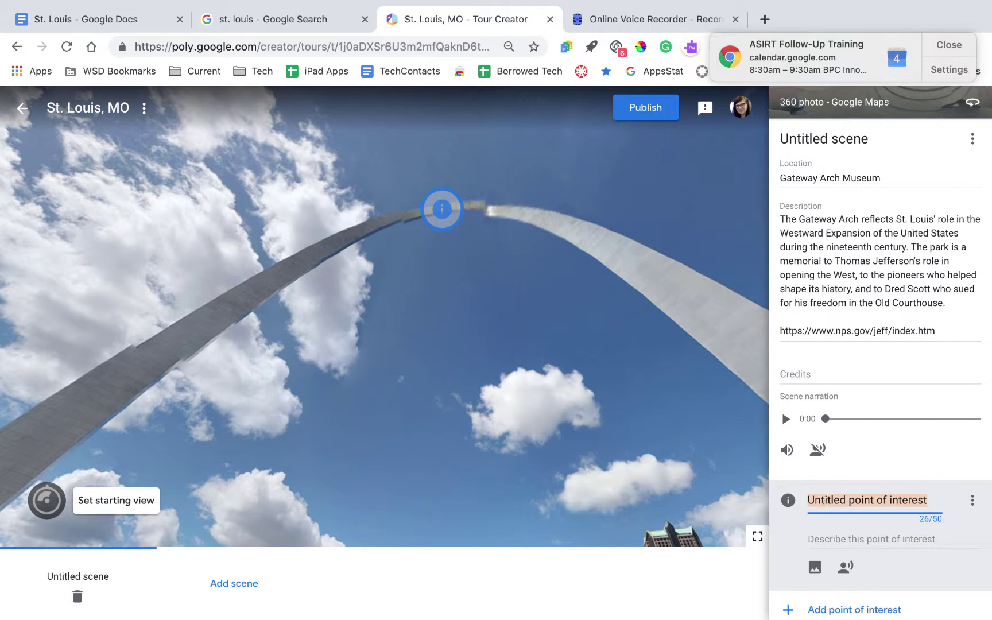
type("Height of Arch")
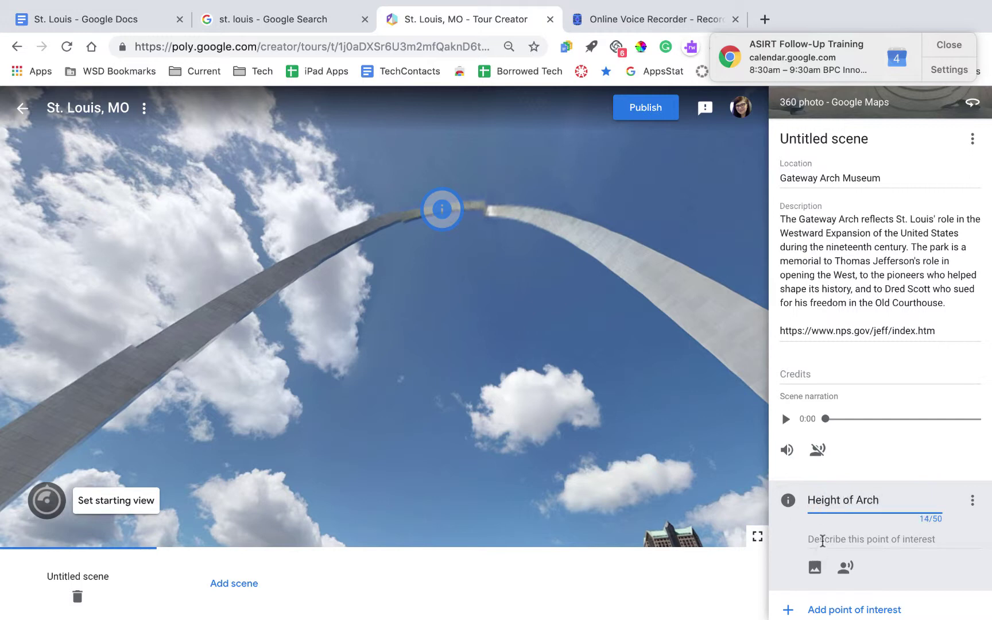
left_click(822, 540)
type("The arch is 650 ft t")
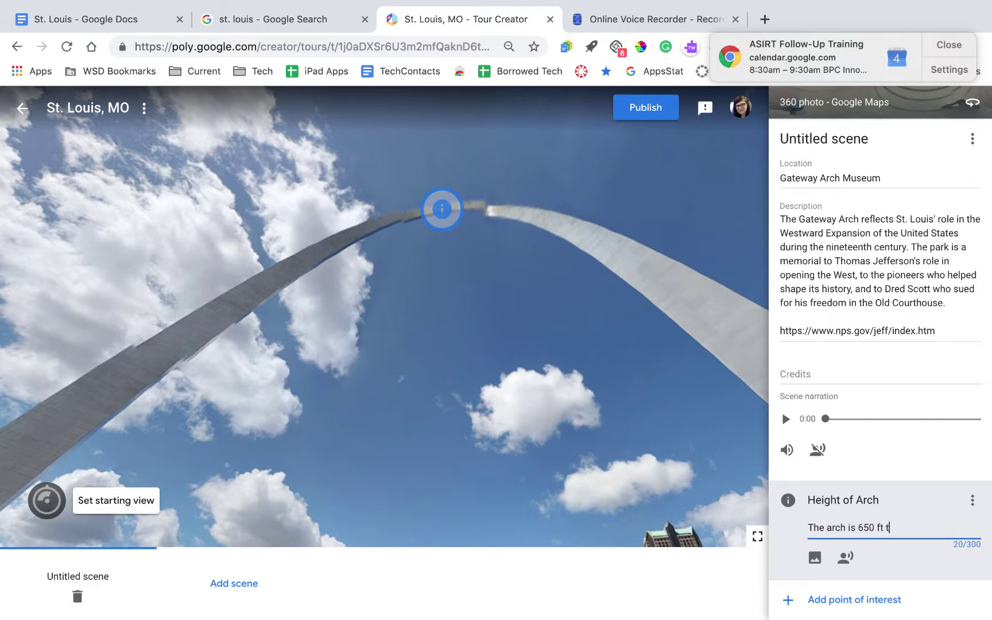
type("all.")
Step: Add gatewayarchfirework.jpg from the Desktop as the point of interest's image overlay and reposition it over the top of the arch
left_click(815, 558)
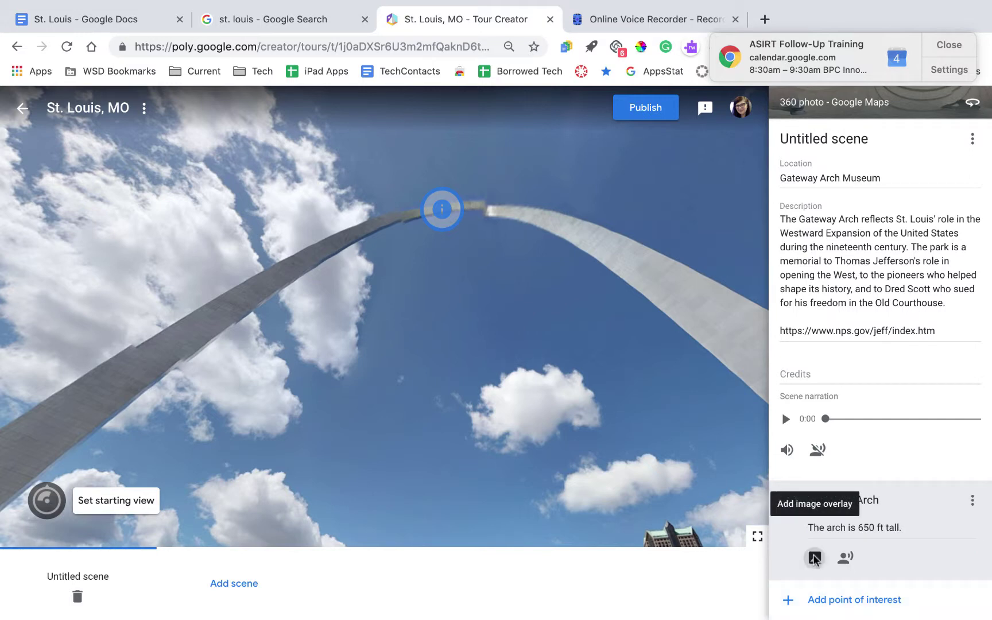
left_click(527, 372)
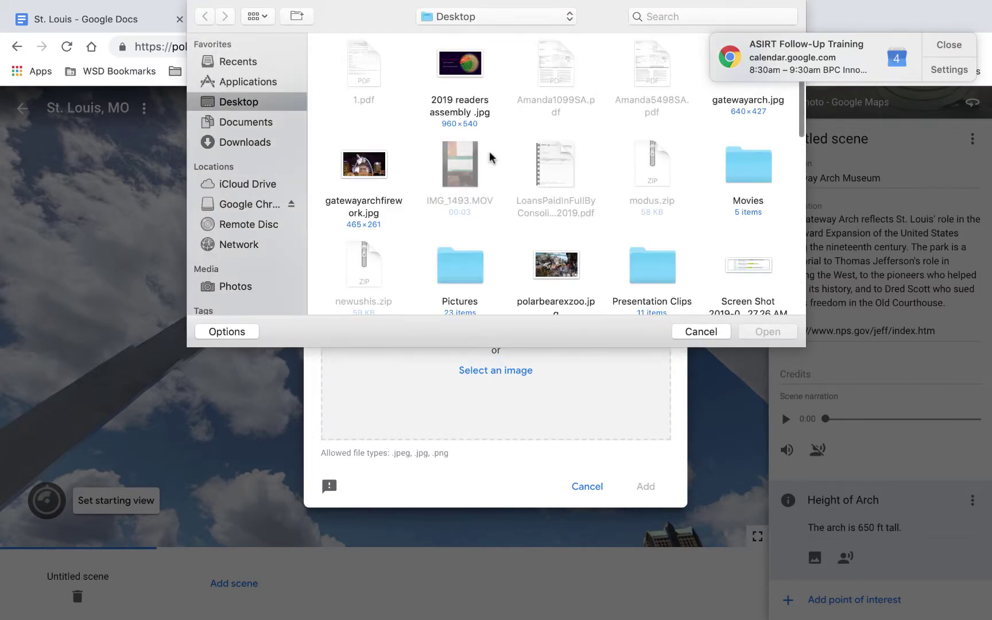
left_click(359, 164)
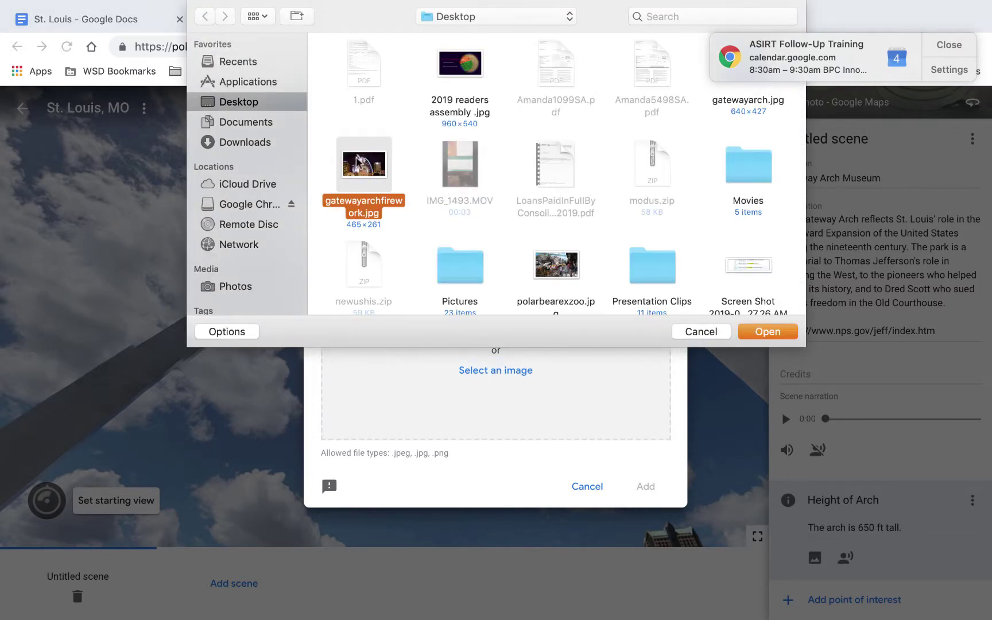
left_click(792, 333)
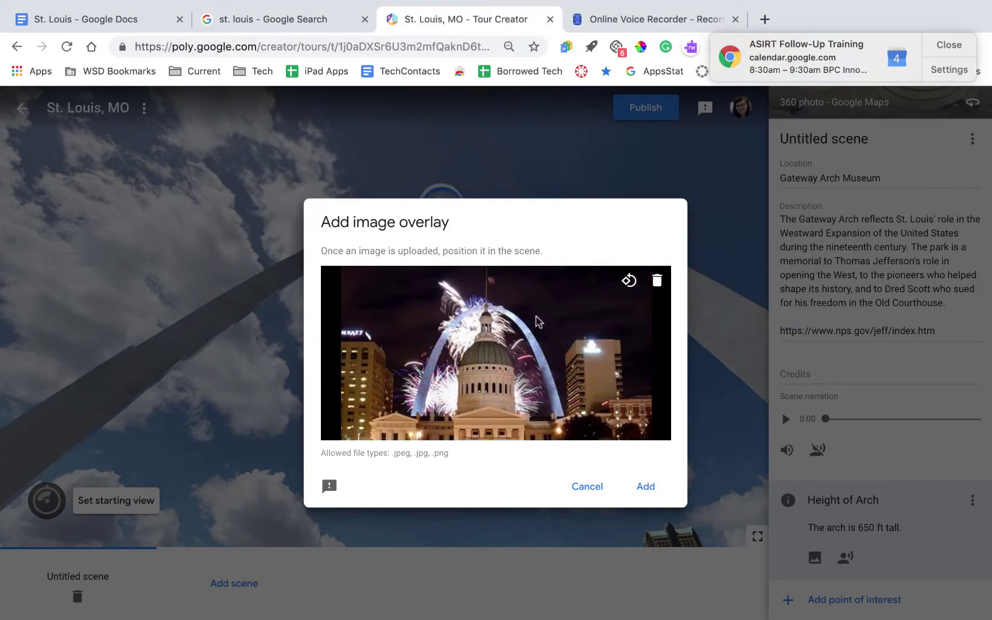
left_click(645, 486)
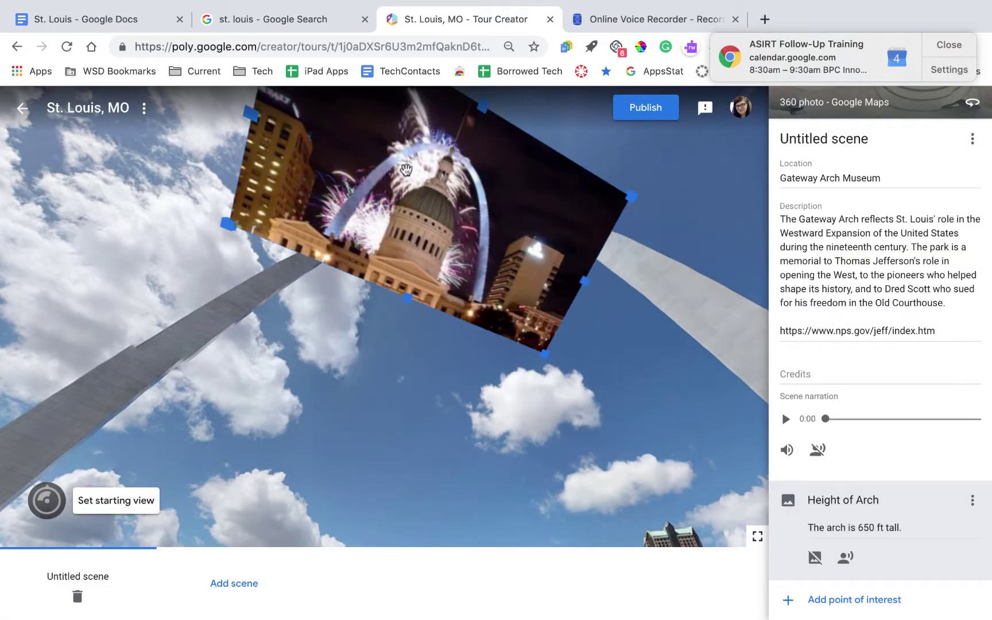
left_click_drag(433, 187, 455, 191)
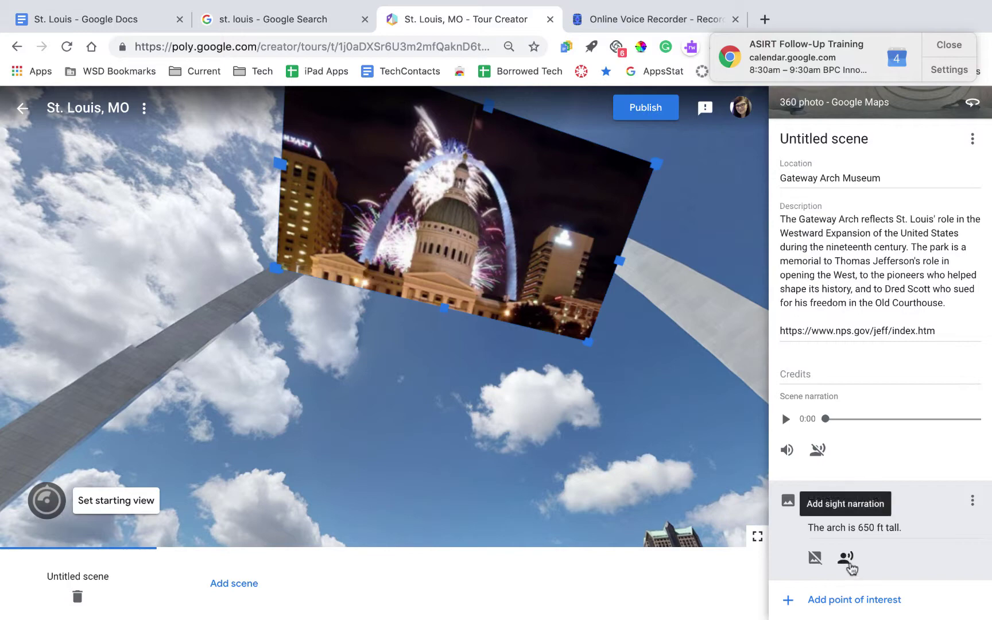
left_click(846, 559)
left_click(592, 459)
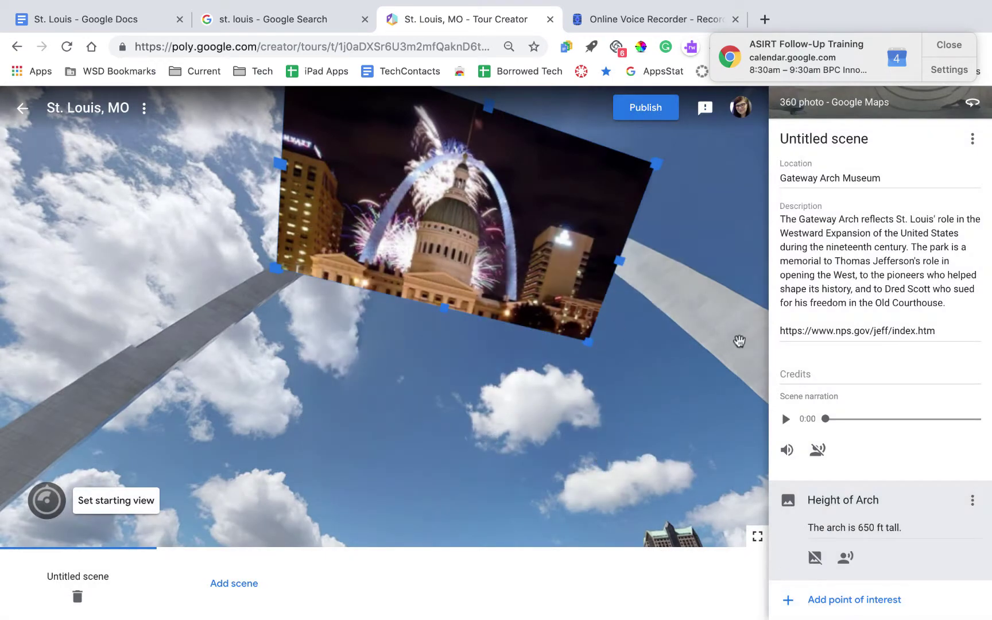
Step: Rename the untitled scene as "The Arch"
scroll(811, 169, "up", 2)
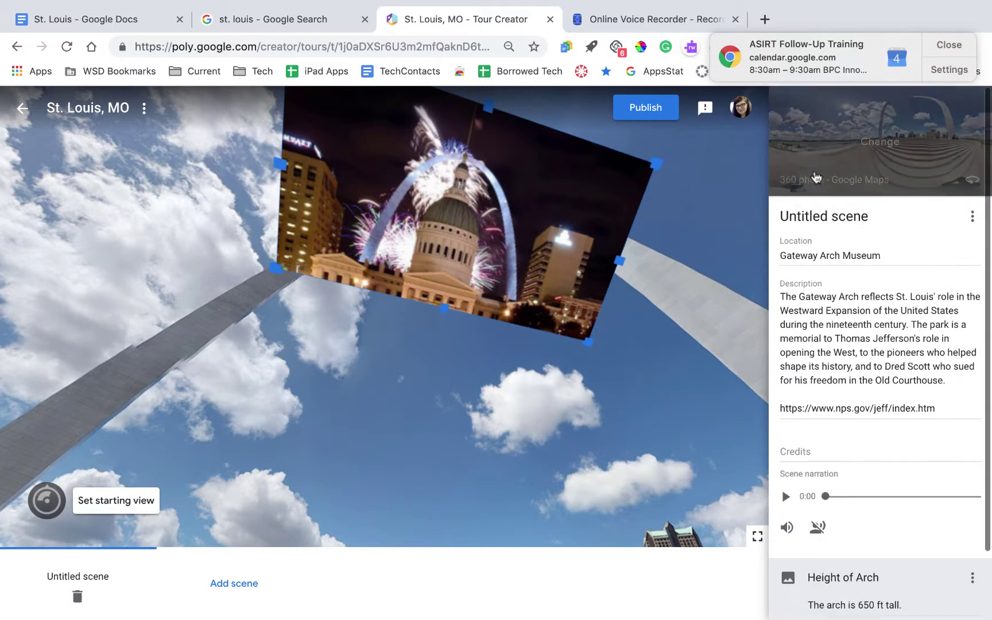
left_click(825, 216)
triple_click(825, 216)
type("Th")
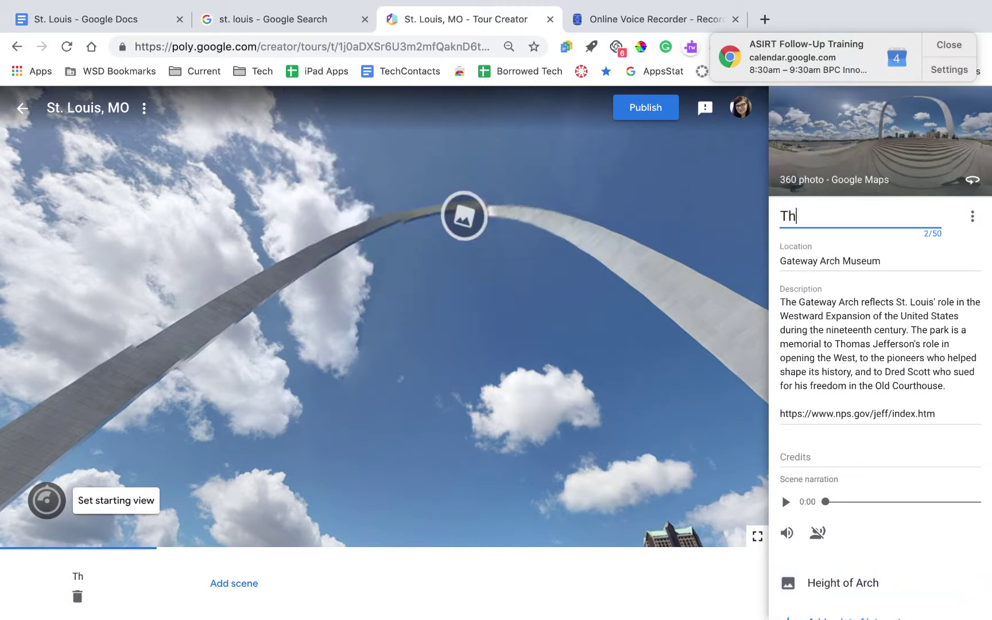
type("e Arch")
scroll(793, 406, "down", 1)
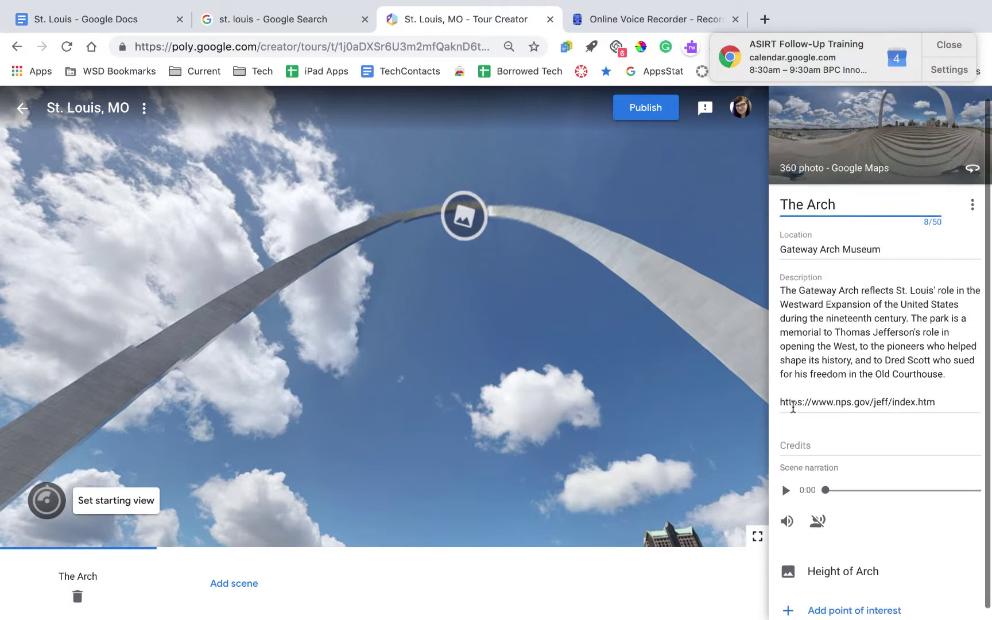
scroll(793, 412, "up", 2)
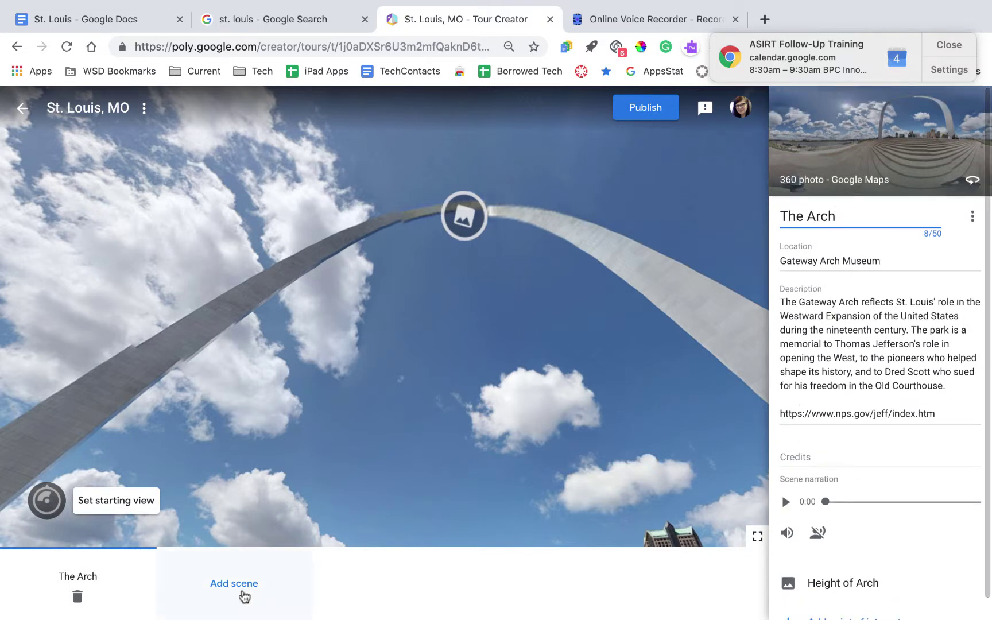
Step: Start a second scene and search Street View for "st louis zoo"
left_click(245, 596)
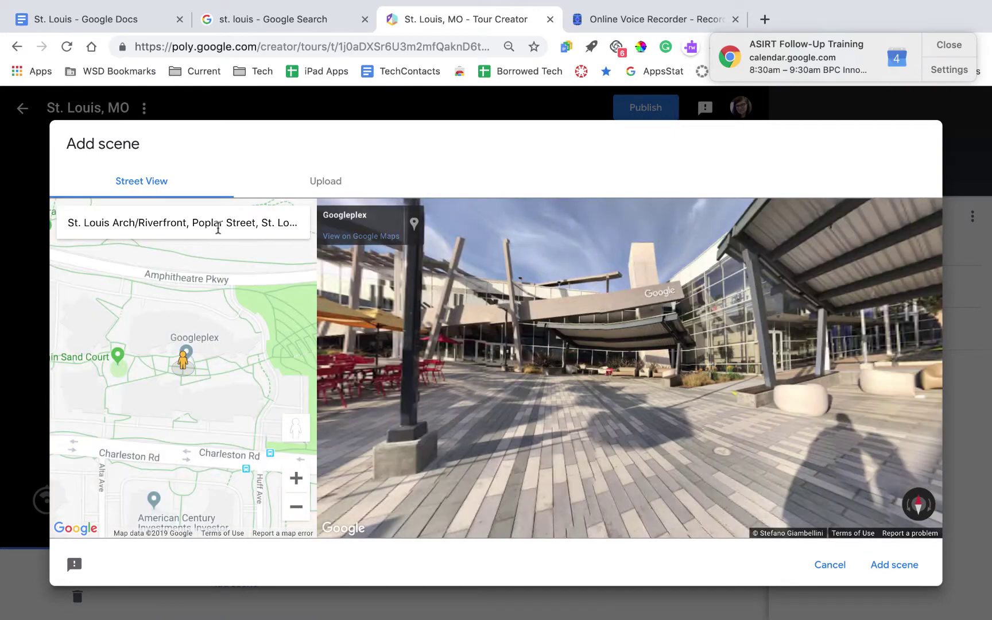
triple_click(293, 223)
type("s")
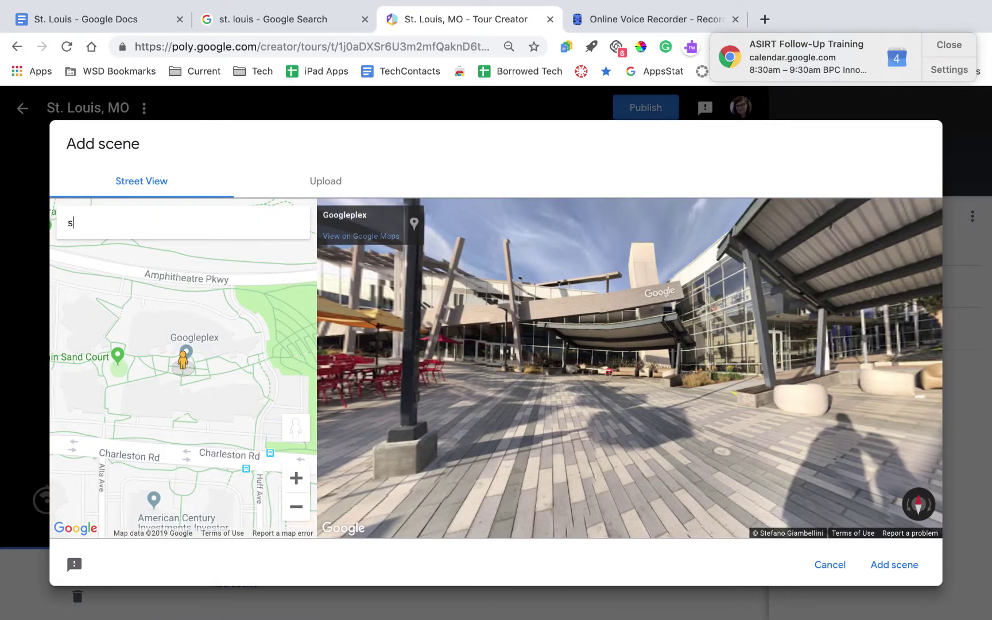
type("t l")
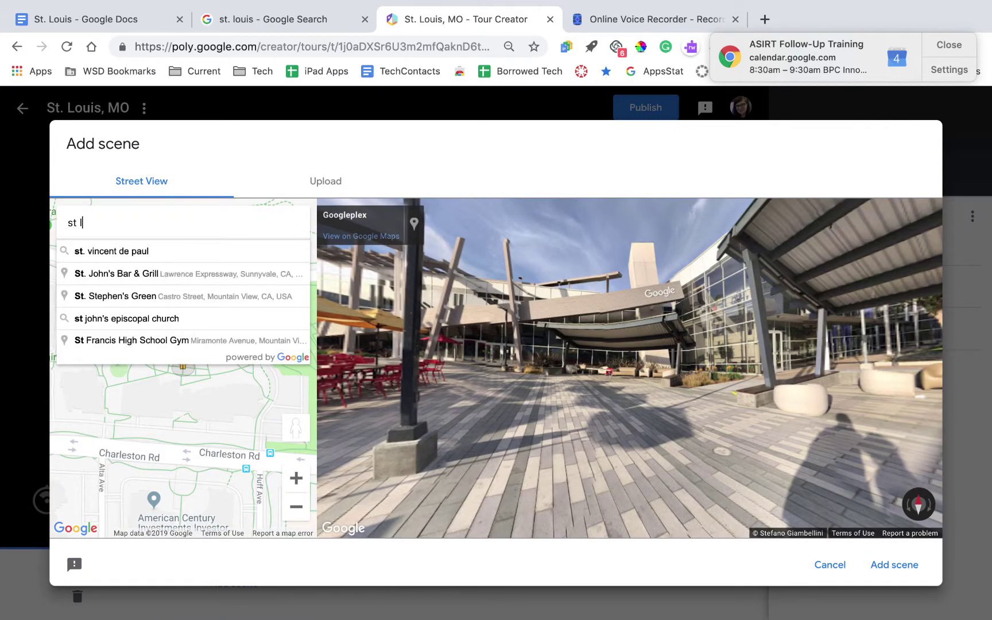
type("ouis zoo")
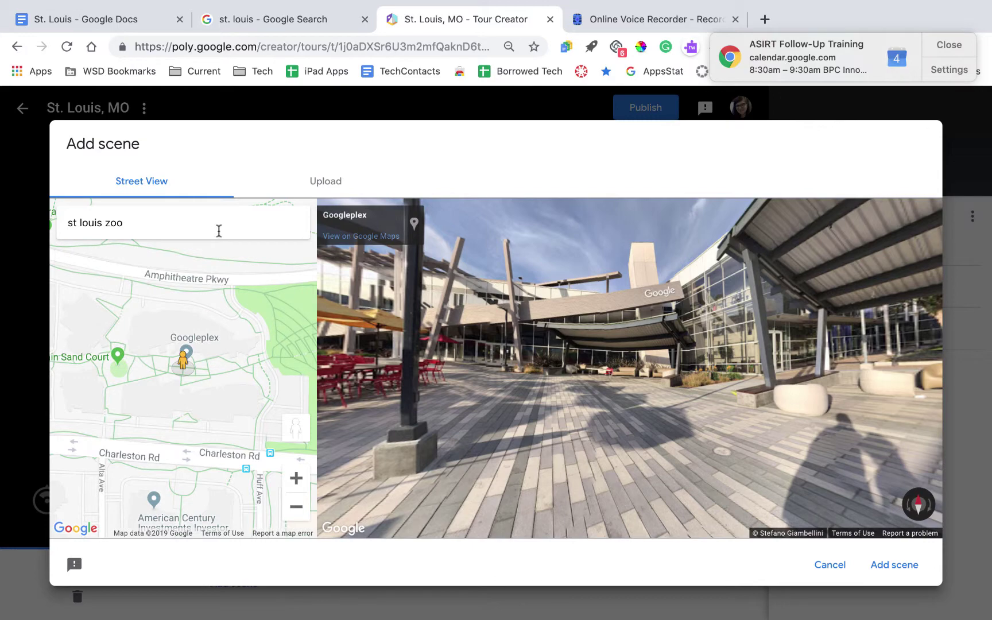
key("Return")
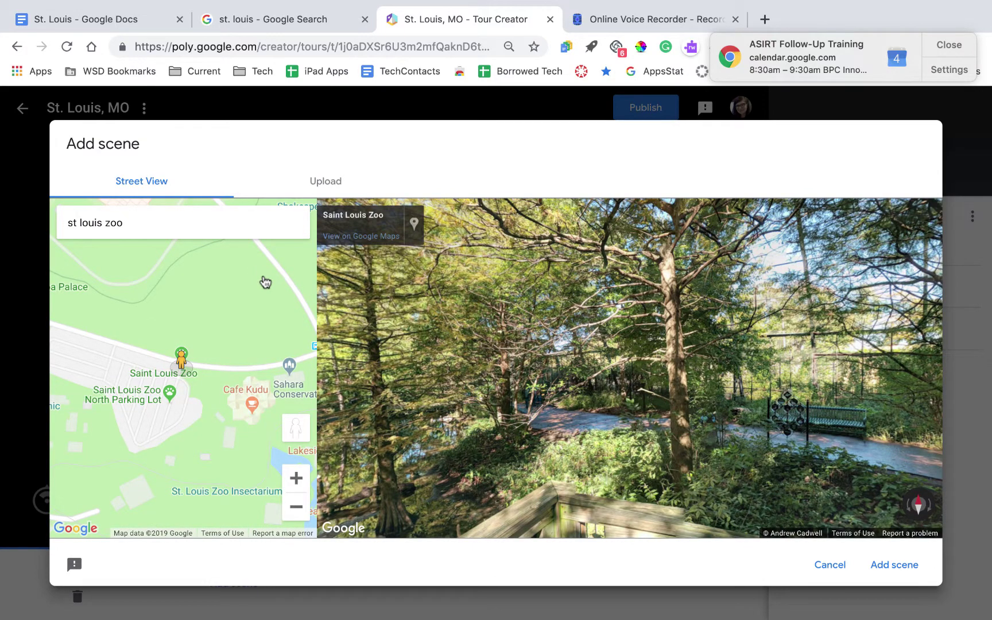
Step: Move the Street View position south to the zoo's Sun Bear Forest sign, frame the view and add it as a scene
left_click_drag(832, 356, 459, 346)
left_click(445, 343)
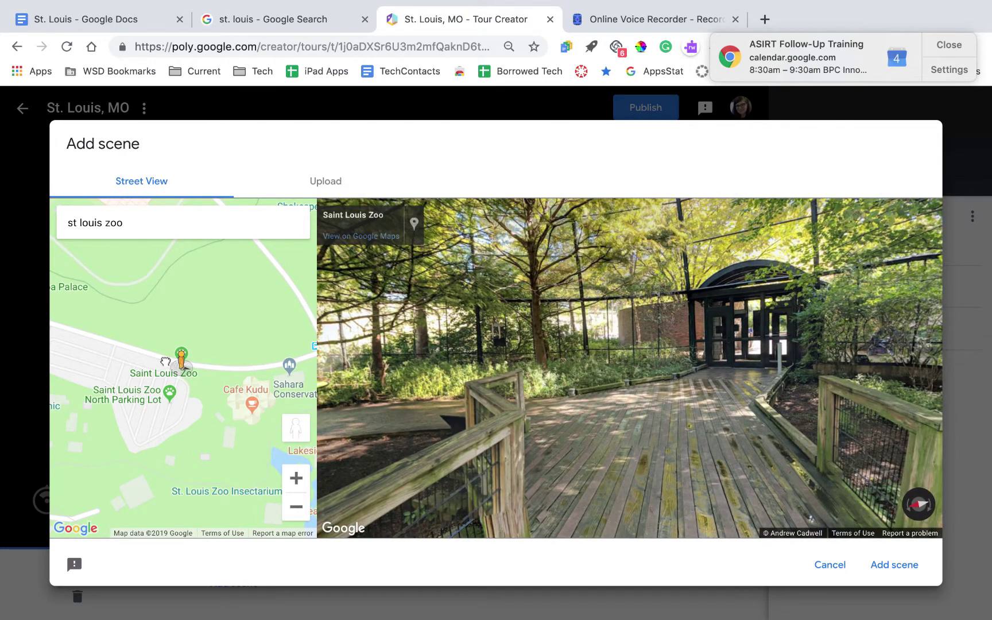
left_click_drag(182, 359, 187, 510)
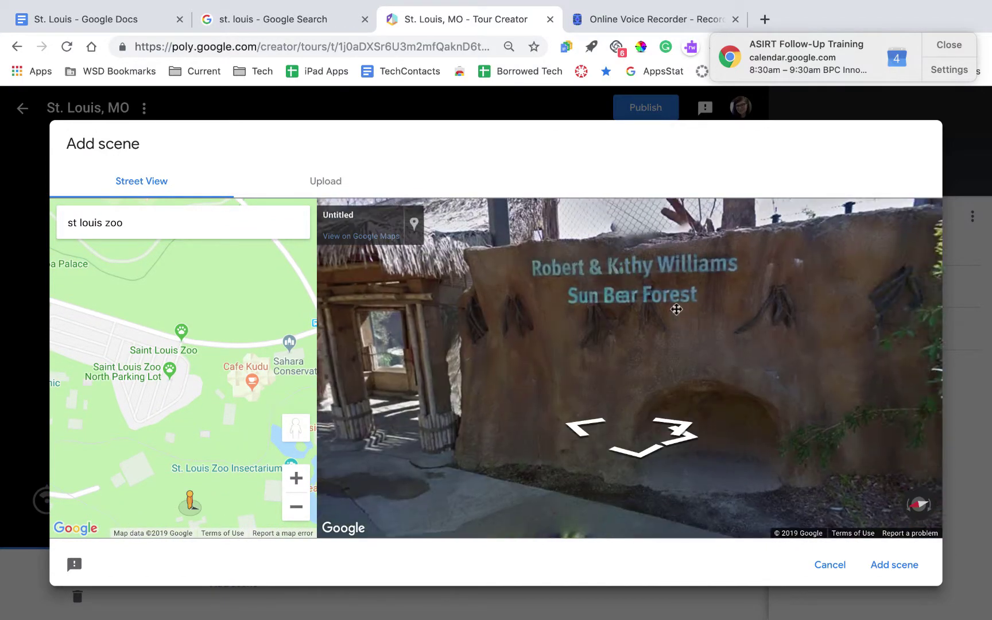
left_click_drag(758, 360, 633, 349)
left_click(891, 560)
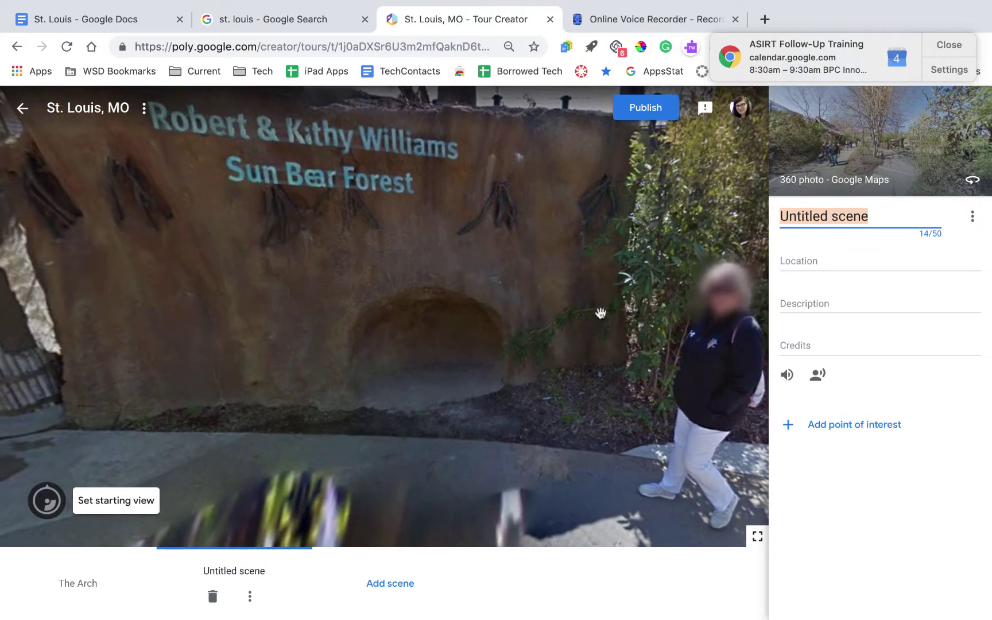
Step: Title the new scene "The St. Louis Zoo" and set its location to "St. Louis, MO"
type("The Lo")
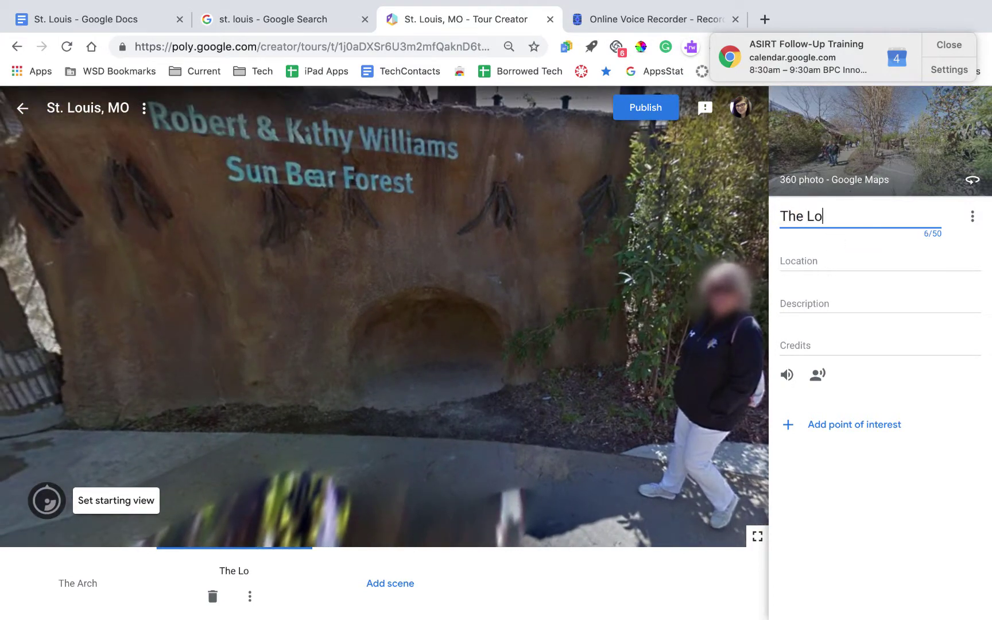
key("BackSpace")
type("St. Louis Zoo")
left_click(860, 261)
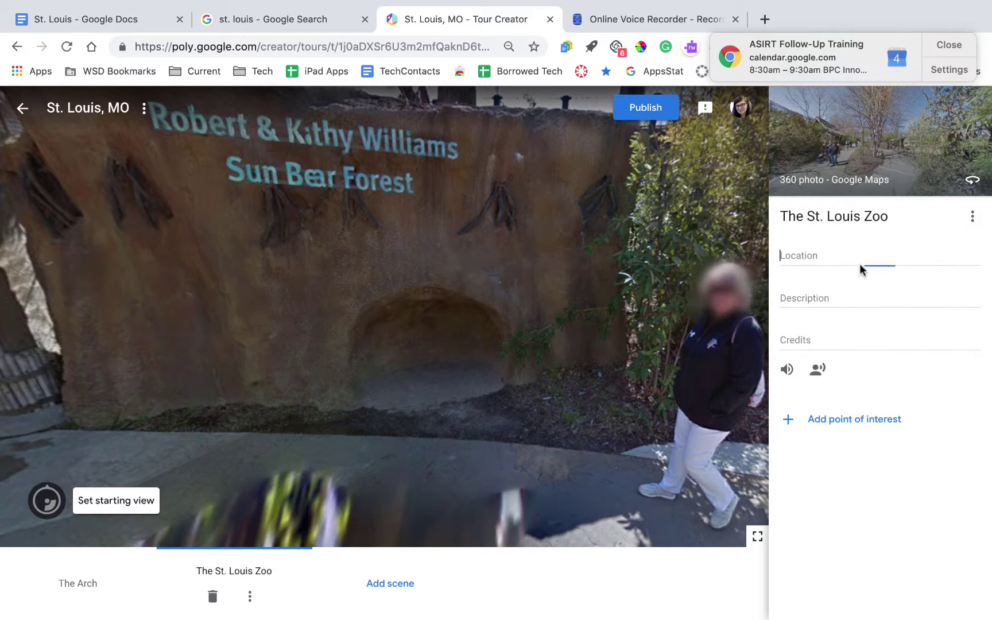
type("St. Louis, MO")
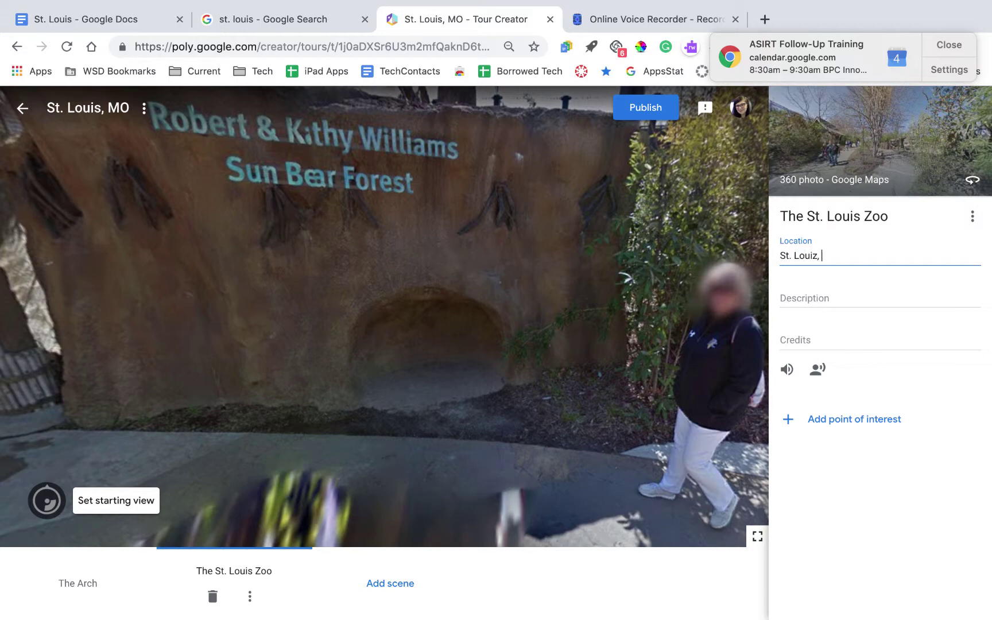
Step: Copy the Zoo paragraph from the St. Louis document and paste it into Tour Creator as the zoo scene's description
left_click(128, 19)
scroll(342, 519, "down", 1)
triple_click(343, 523)
key("ctrl+c")
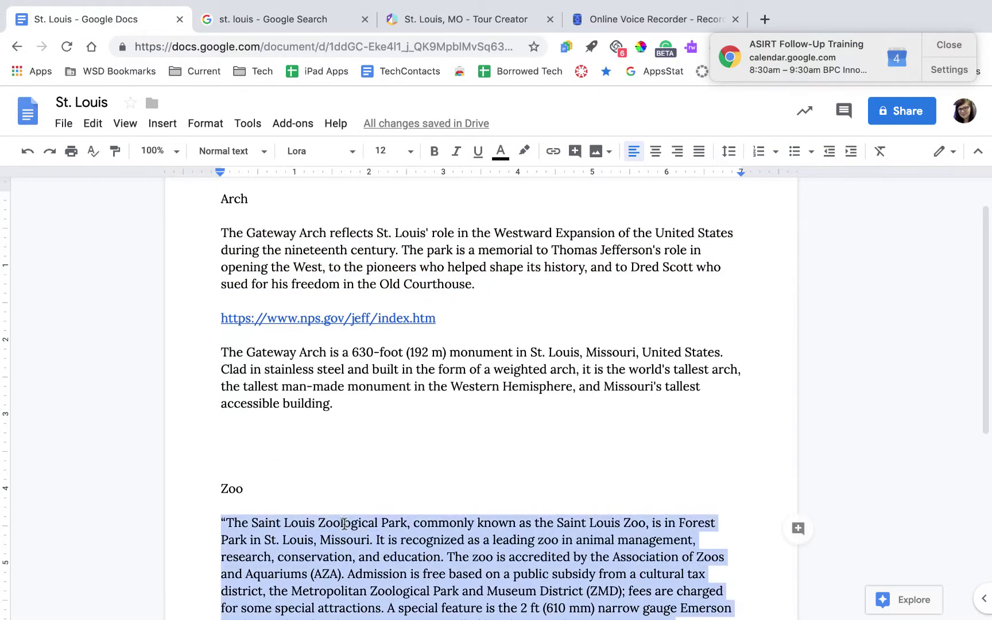
left_click(659, 23)
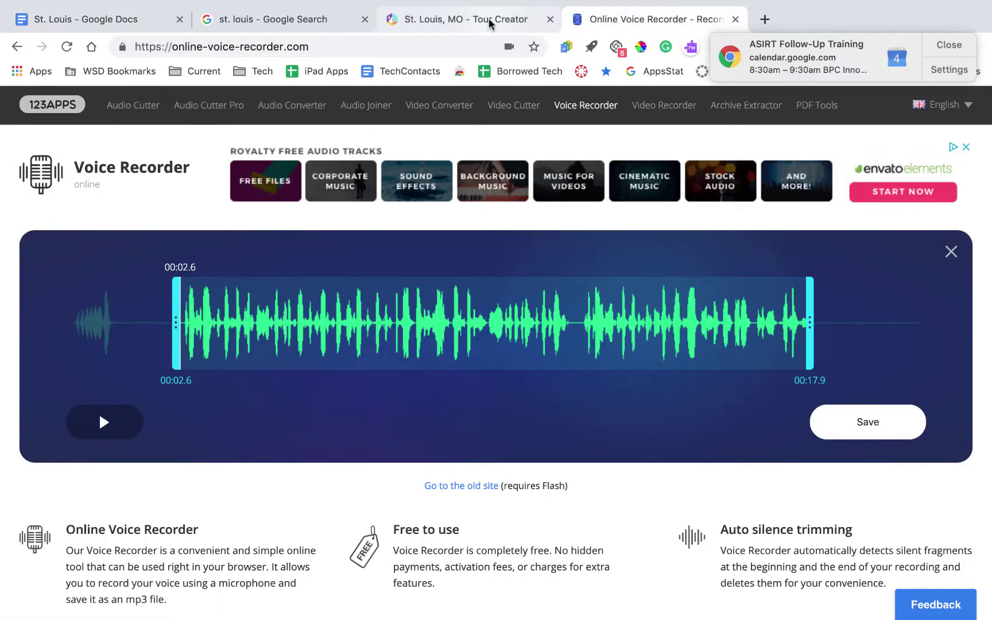
left_click(414, 18)
left_click(820, 291)
key("ctrl+v")
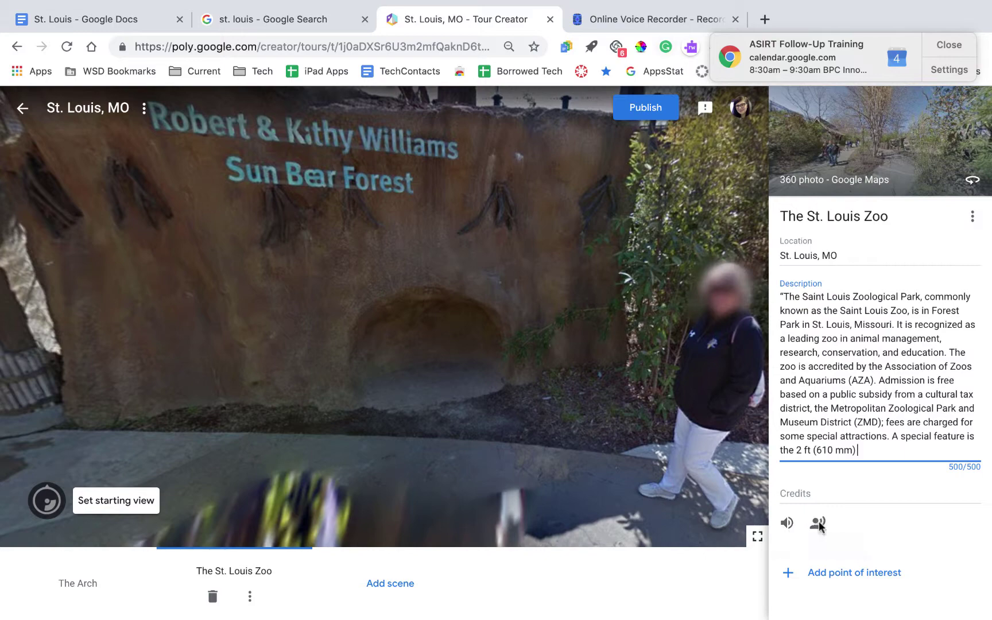
left_click(647, 21)
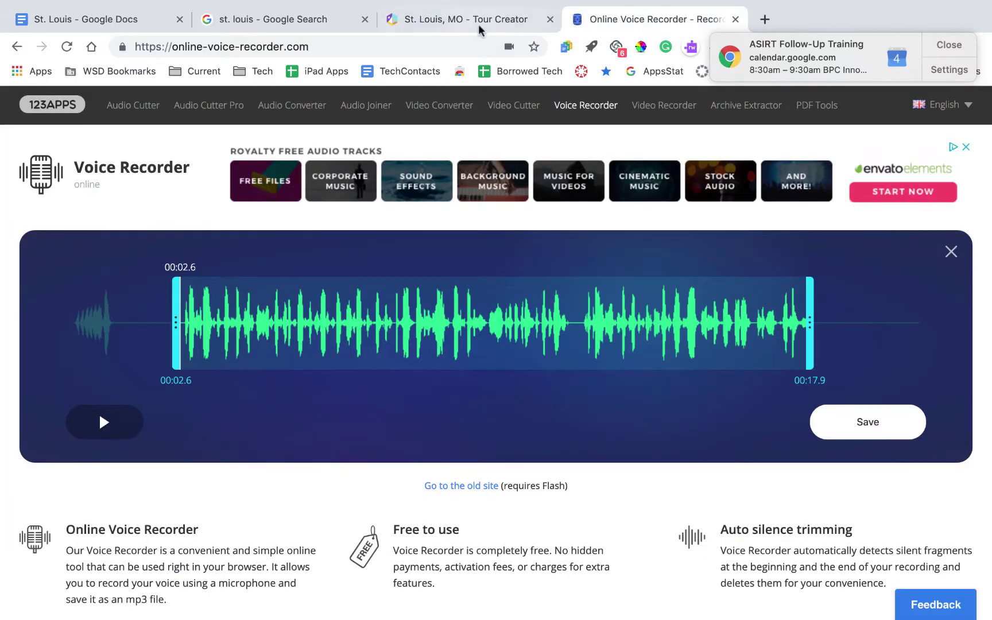
left_click(411, 22)
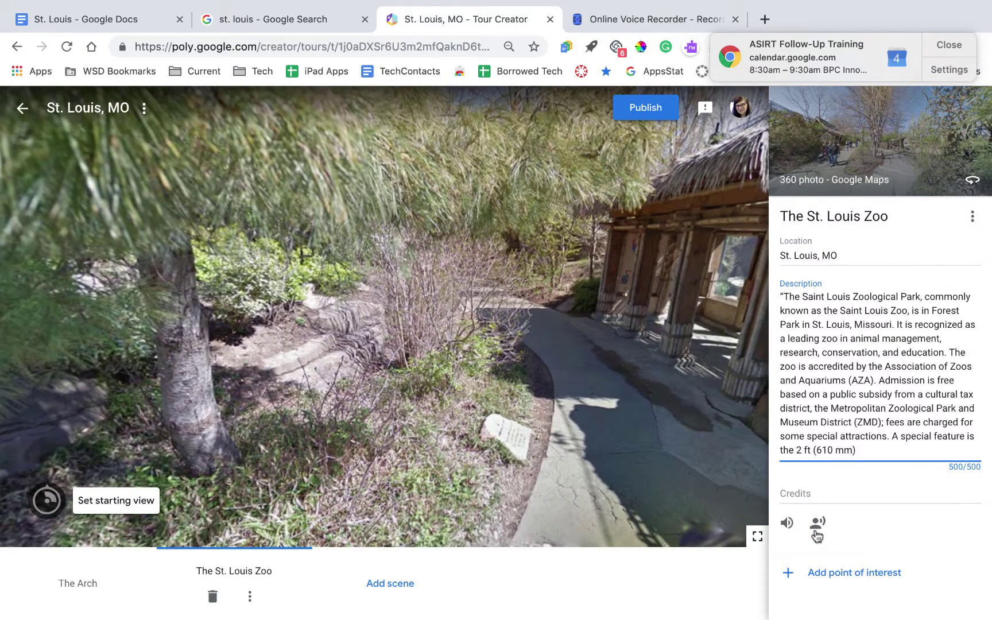
Step: Add a point of interest to the zoo scene and attach zoomap.jpg, found by searching for "zoo", as its image overlay
left_click(836, 571)
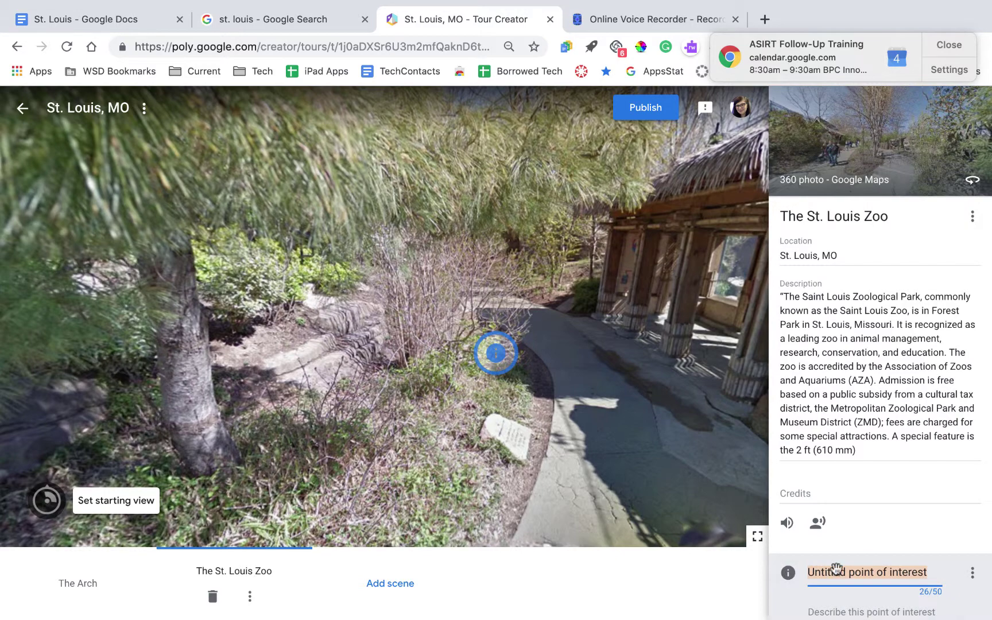
left_click(501, 352)
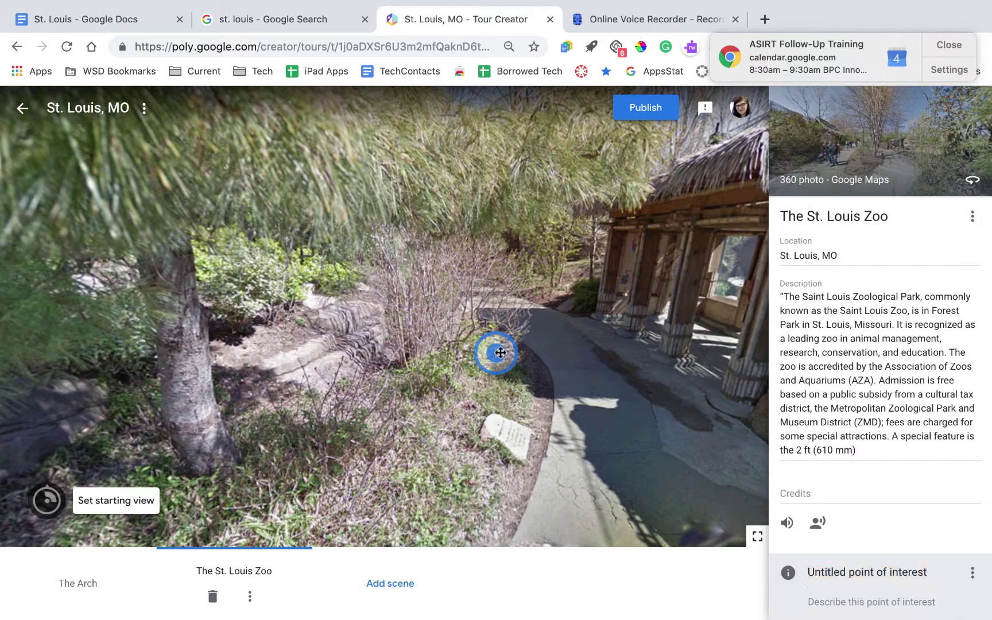
left_click(850, 594)
left_click(815, 559)
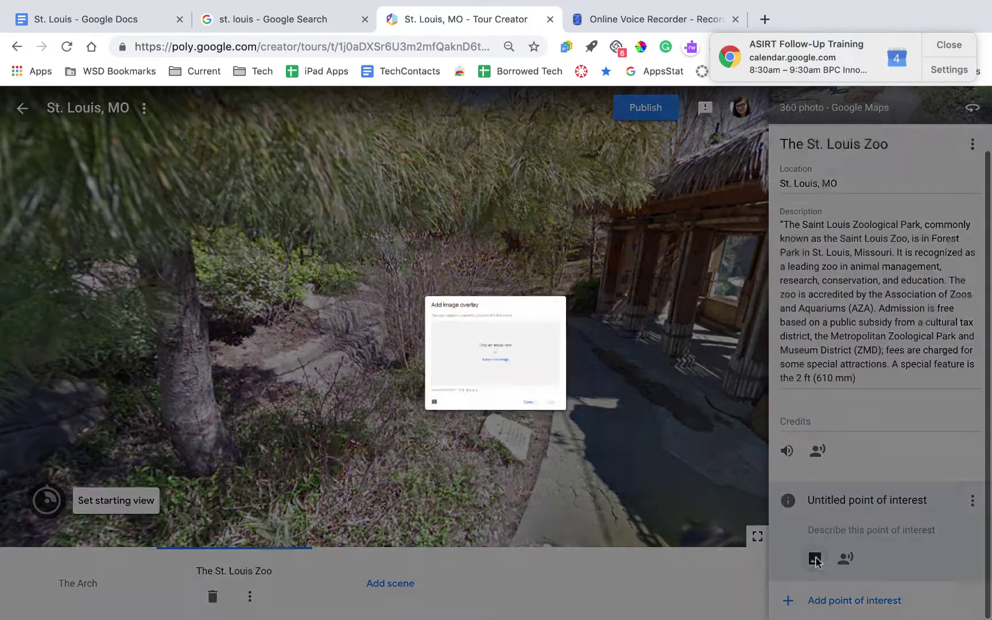
left_click(517, 373)
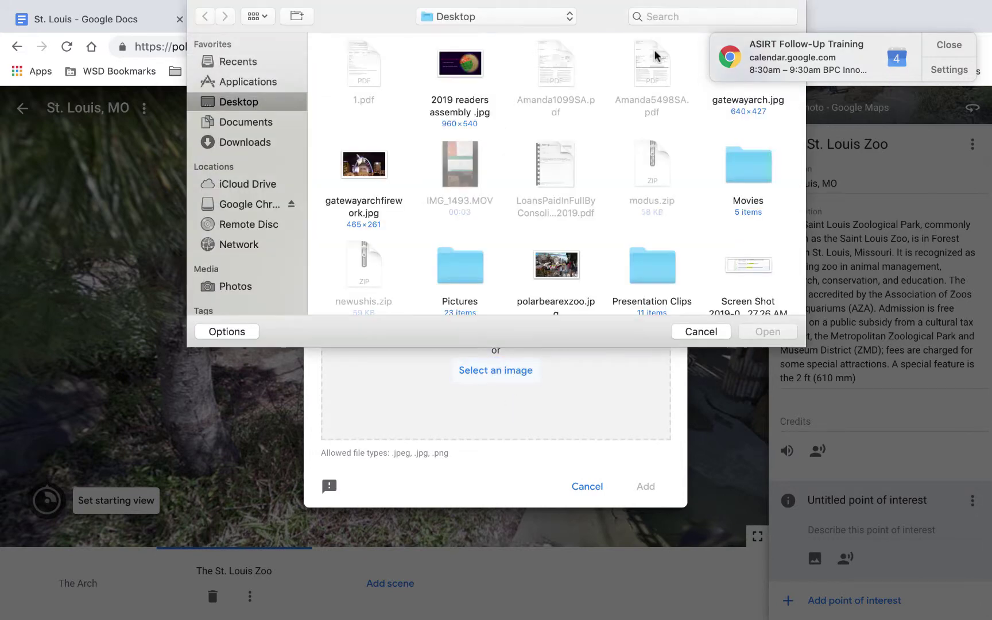
left_click(940, 45)
left_click(707, 18)
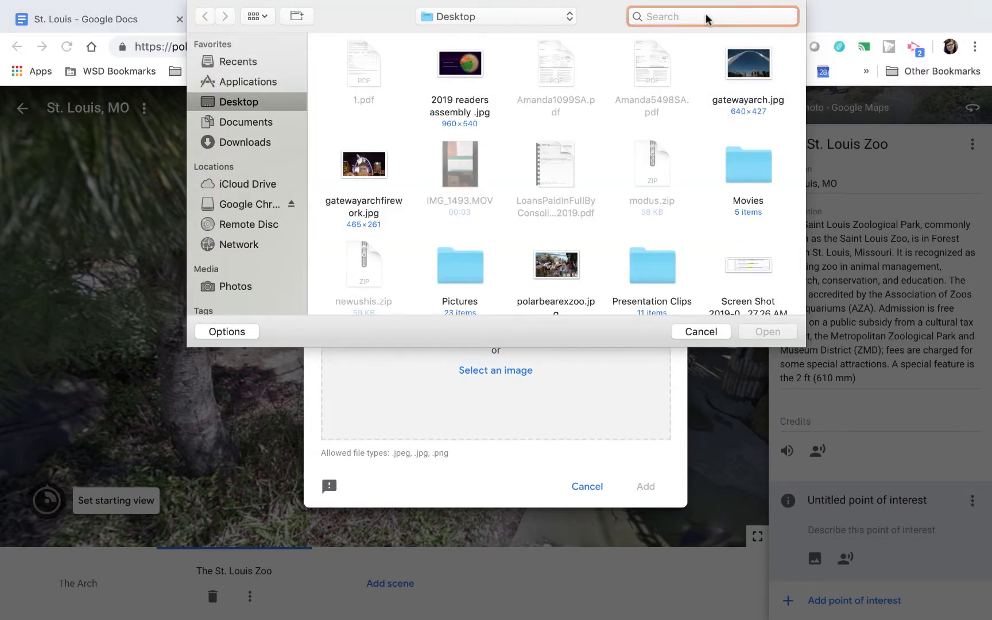
type("zoo")
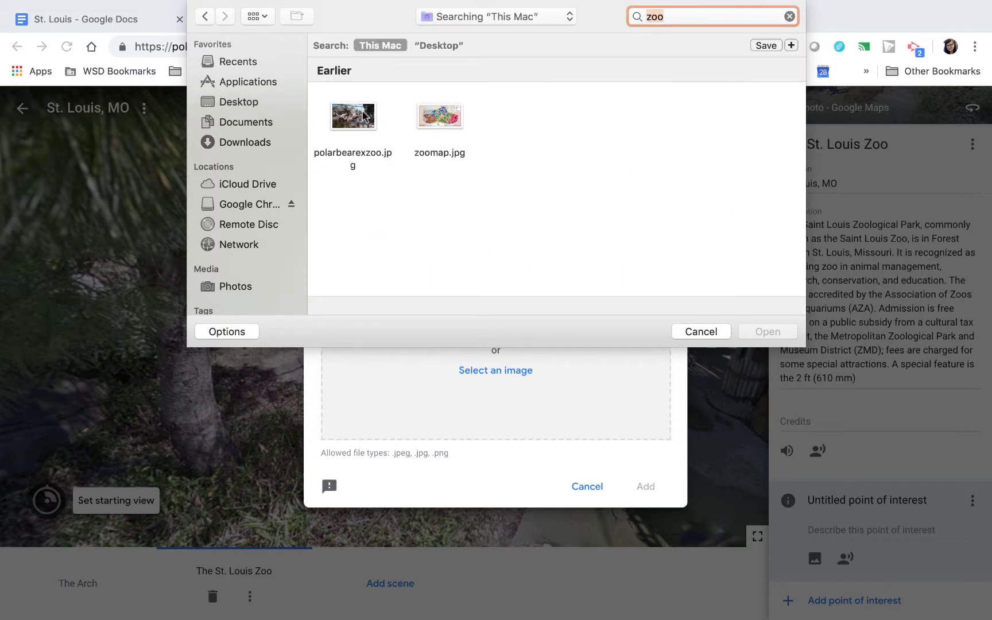
left_click(441, 117)
left_click(768, 332)
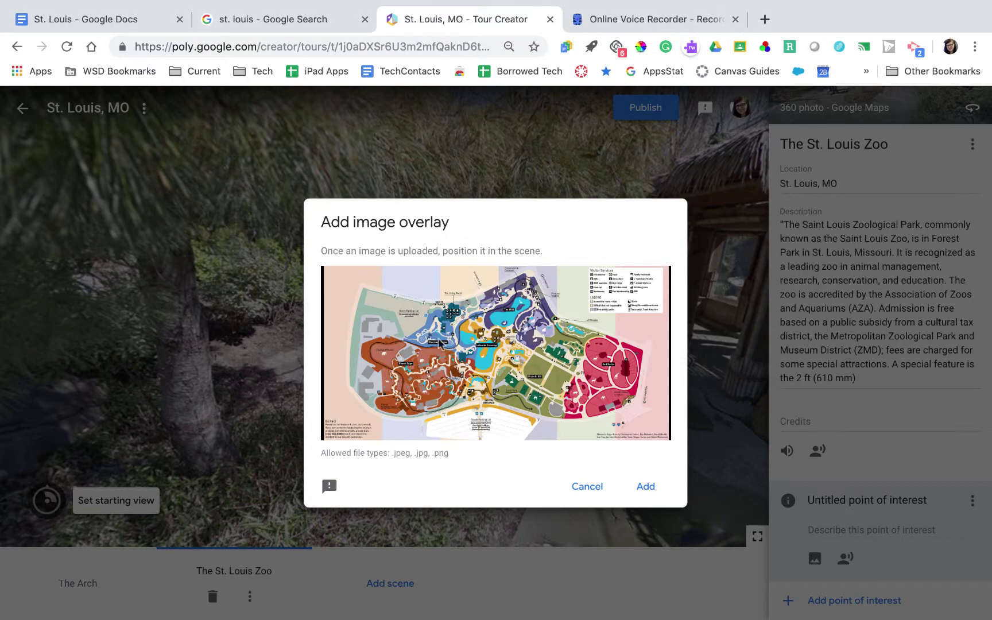
left_click(645, 485)
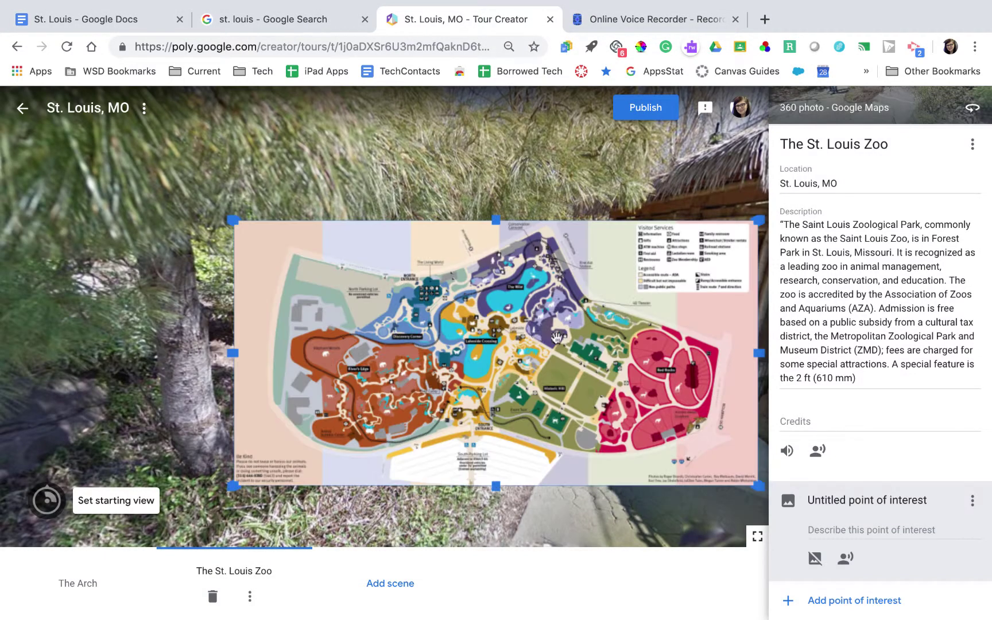
Step: Enlarge the zoo map overlay to cover most of the scene and title its point of interest "Map of the Zoo"
left_click_drag(233, 220, 38, 122)
left_click(844, 525)
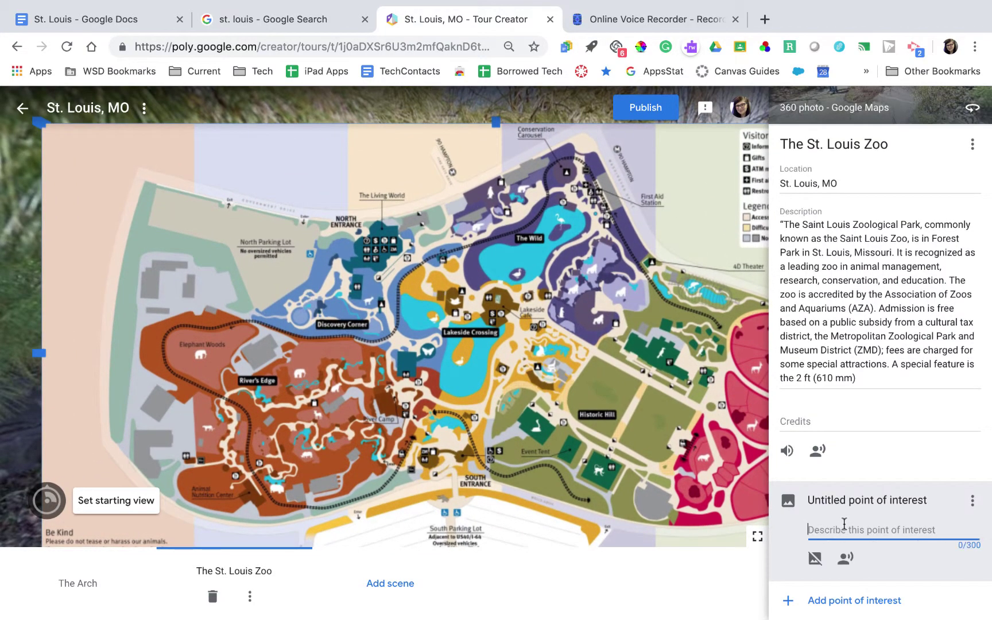
left_click(844, 500)
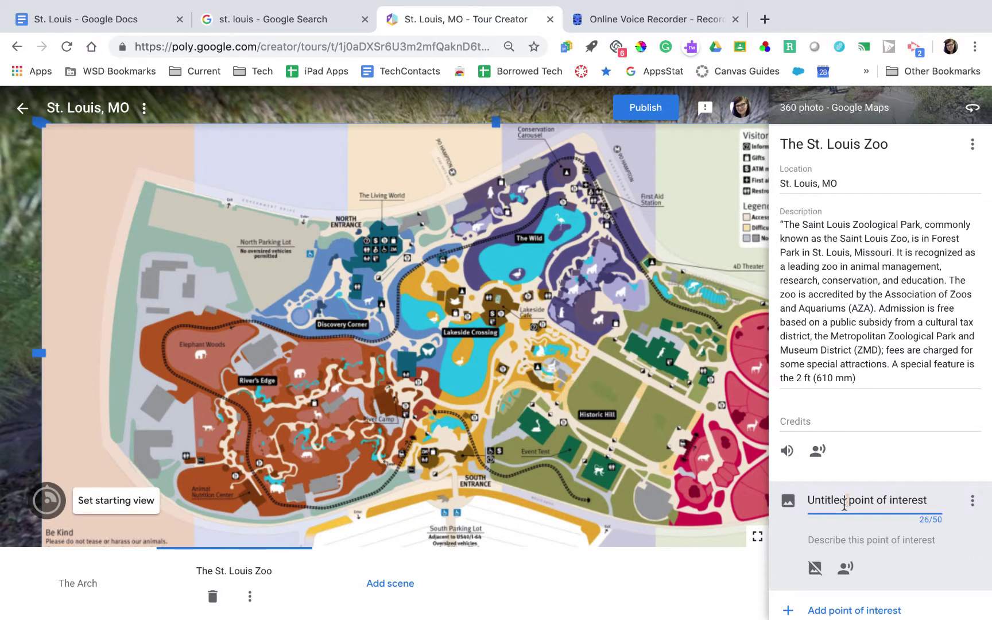
triple_click(844, 501)
type("Map of the Zoo")
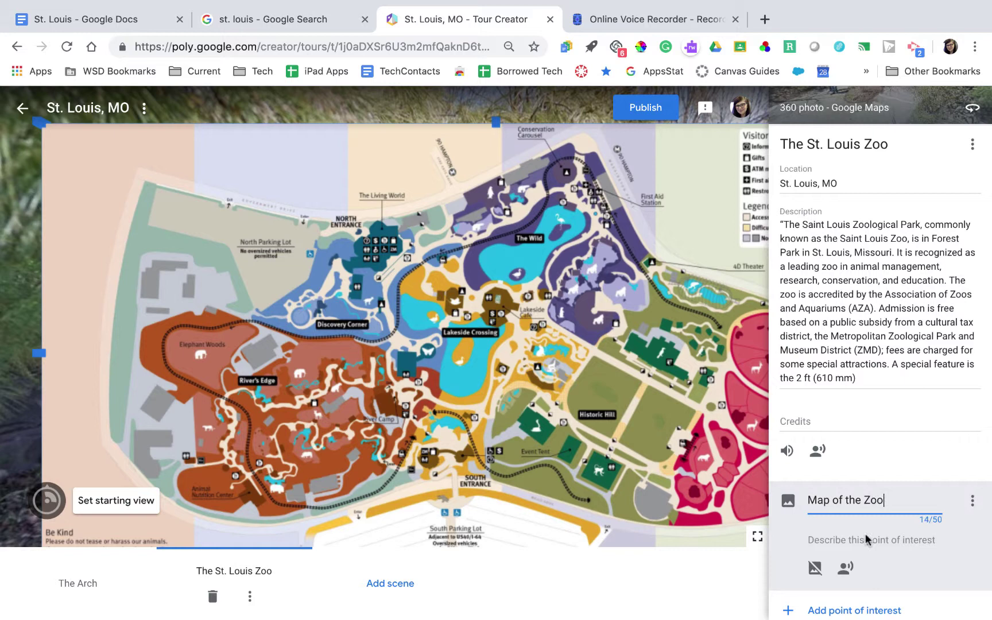
scroll(867, 540, "down", 1)
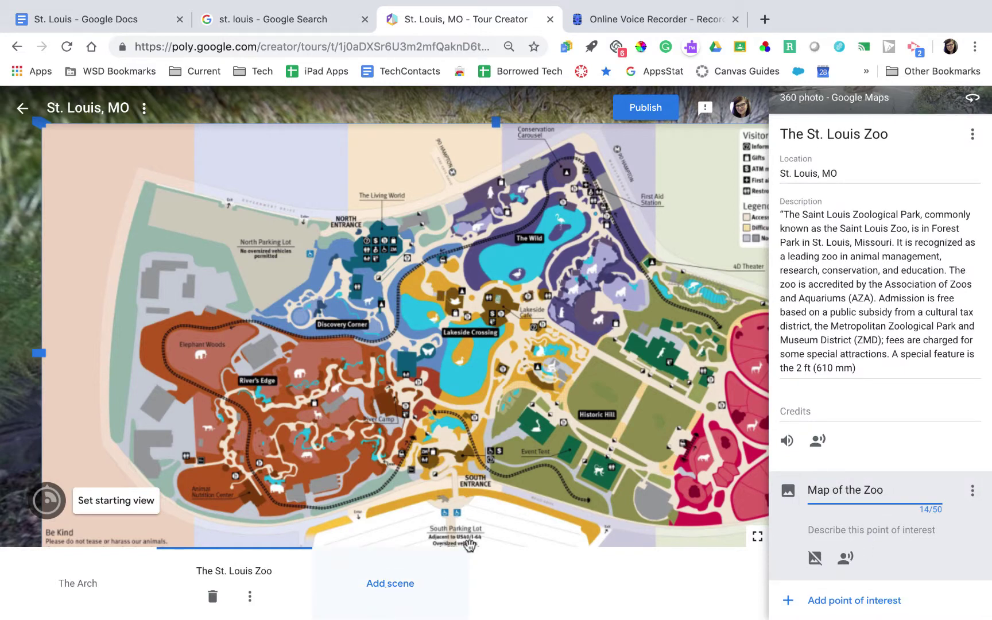
Step: Publish the St. Louis, MO tour with Unlisted visibility and copy its link
left_click(643, 108)
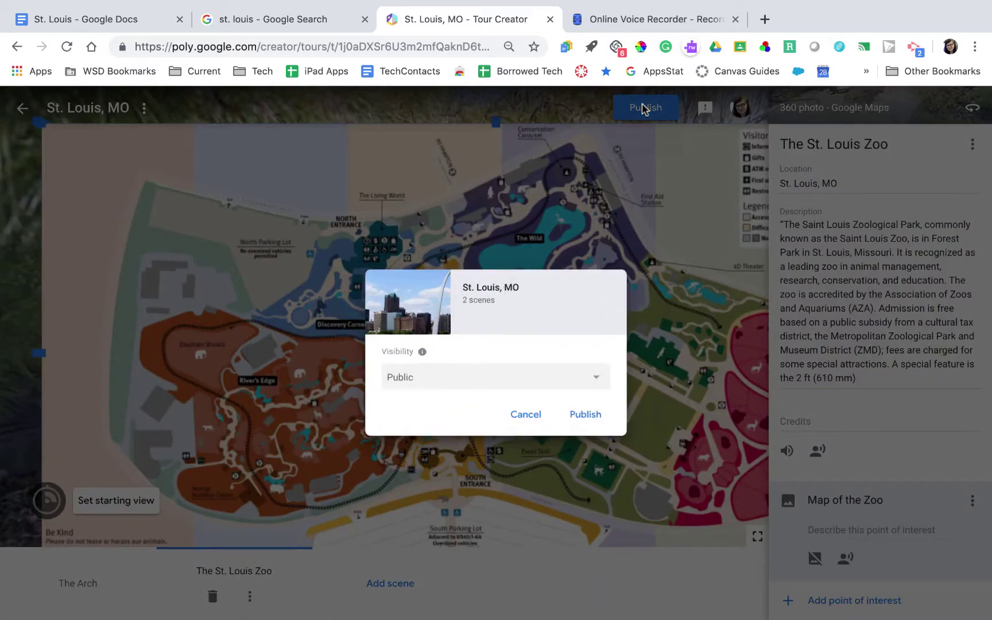
left_click(485, 376)
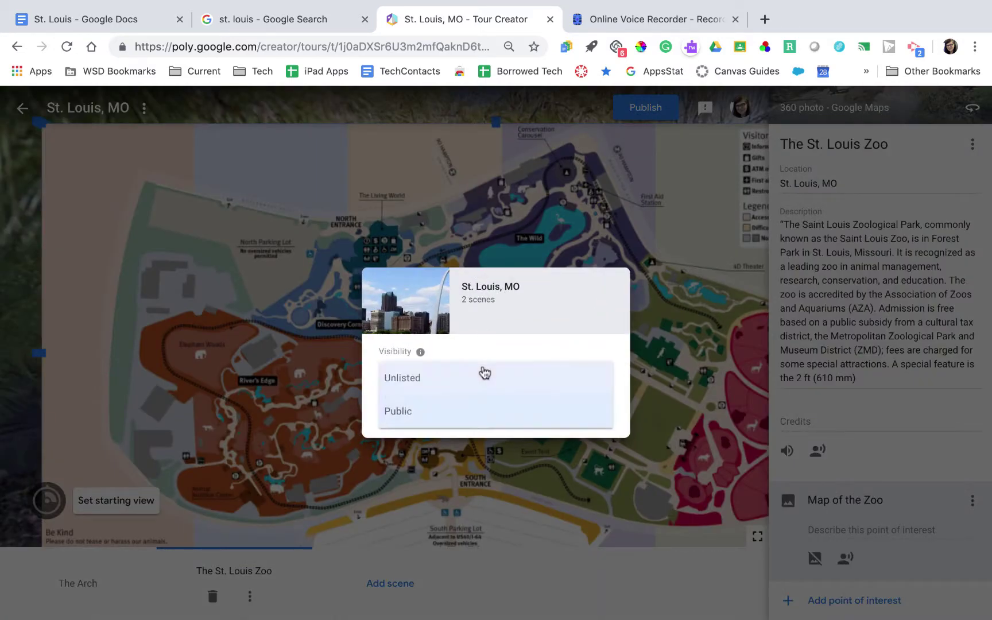
left_click(468, 376)
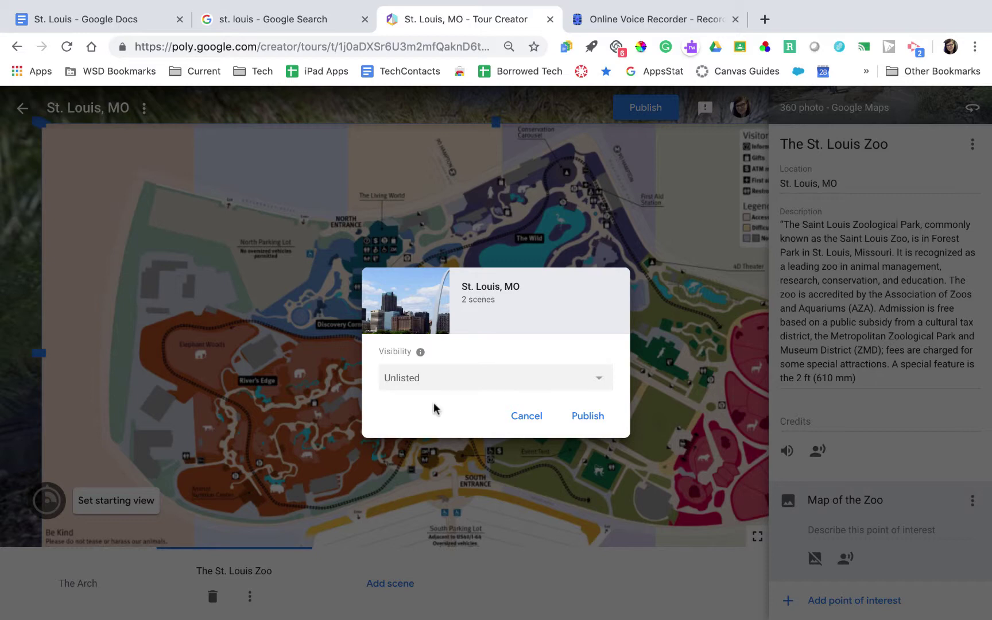
left_click(588, 414)
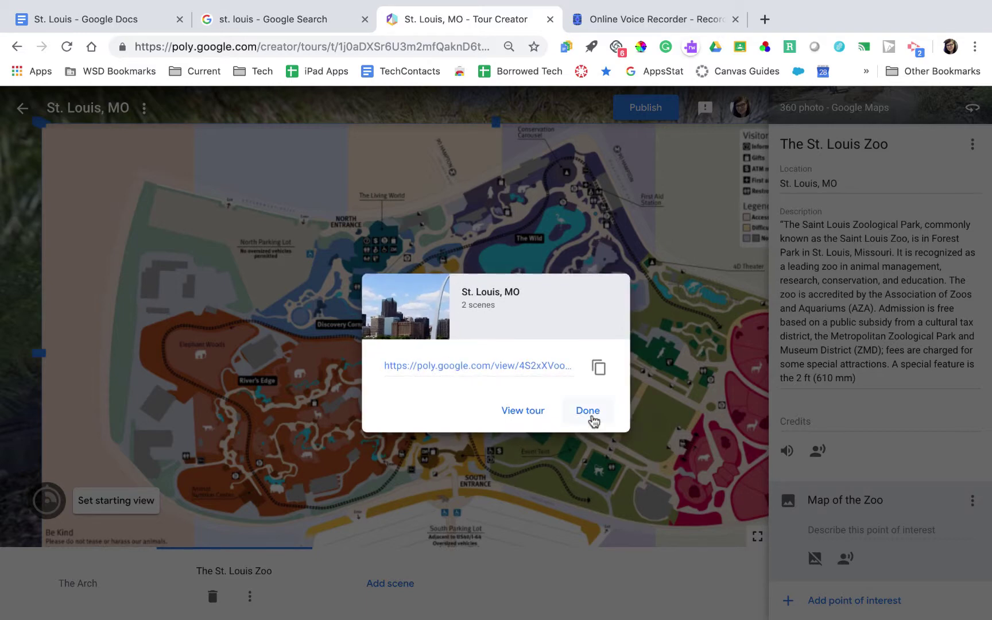
left_click(600, 370)
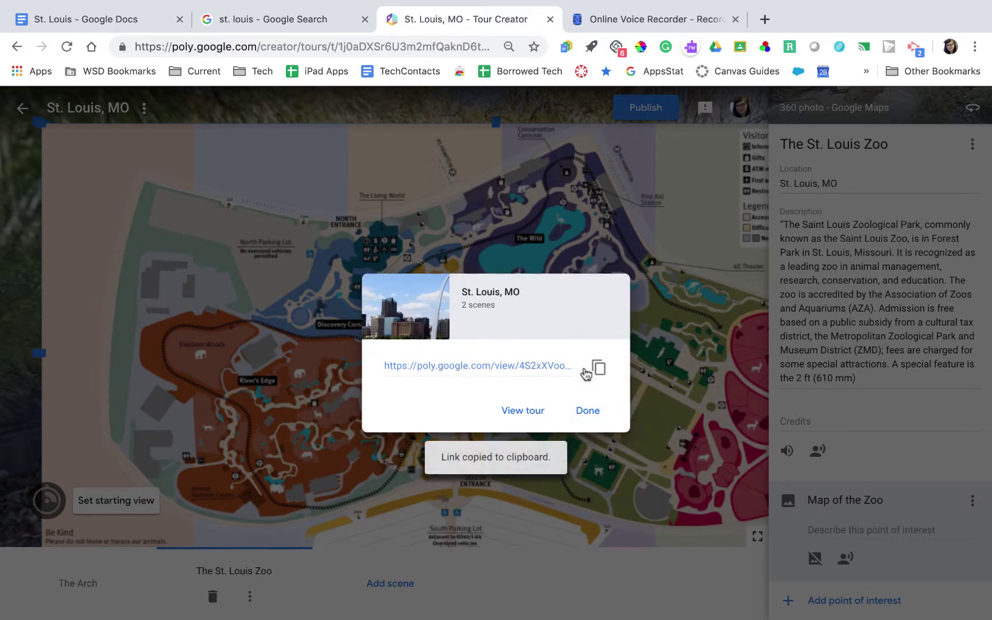
Step: View the published tour in Poly, look around The Arch scene and inspect its fireworks image overlay
left_click(523, 411)
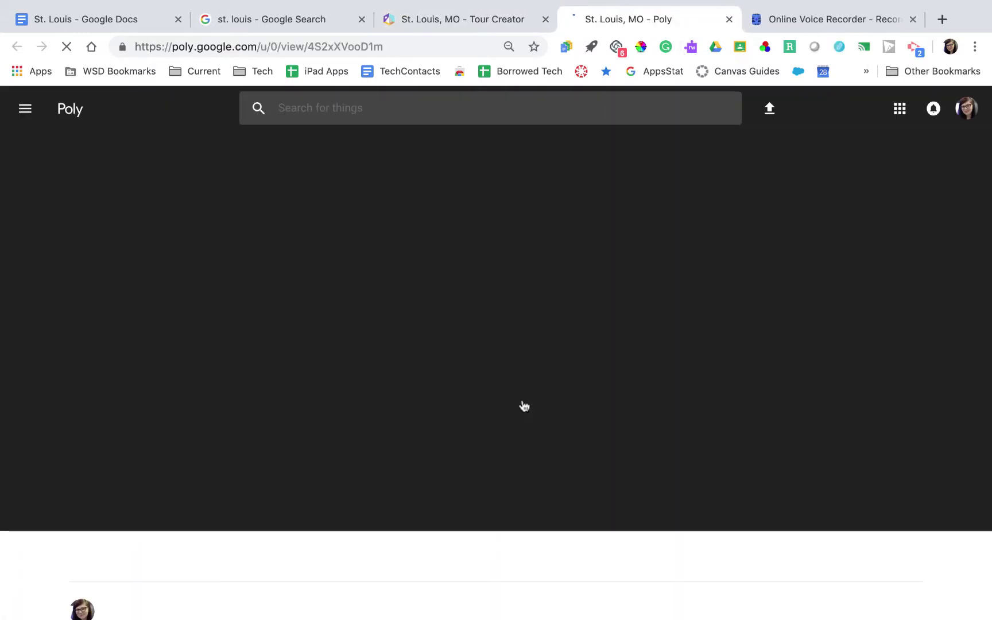
left_click(495, 19)
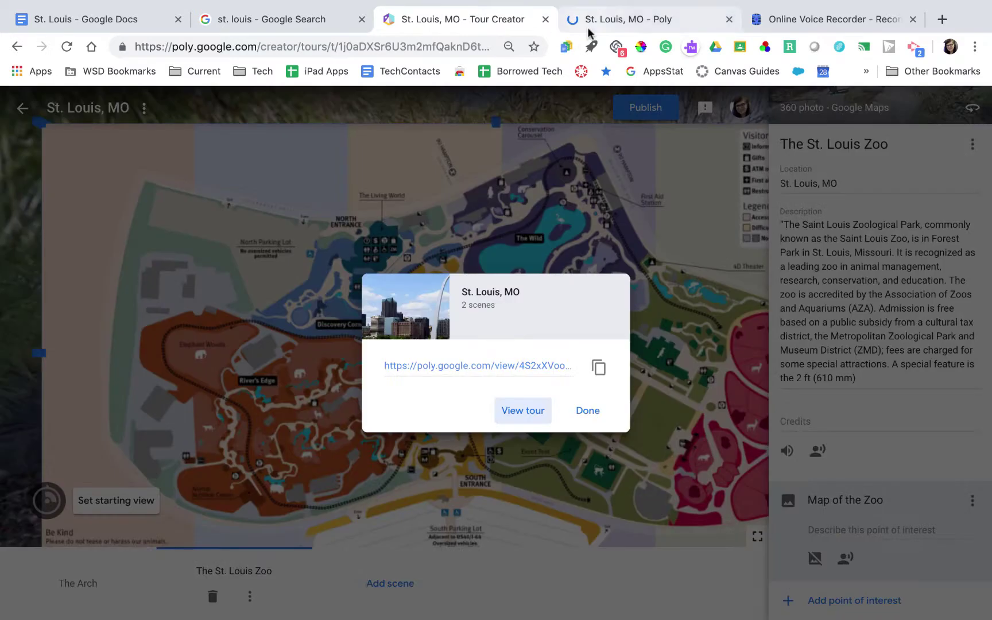
left_click(588, 27)
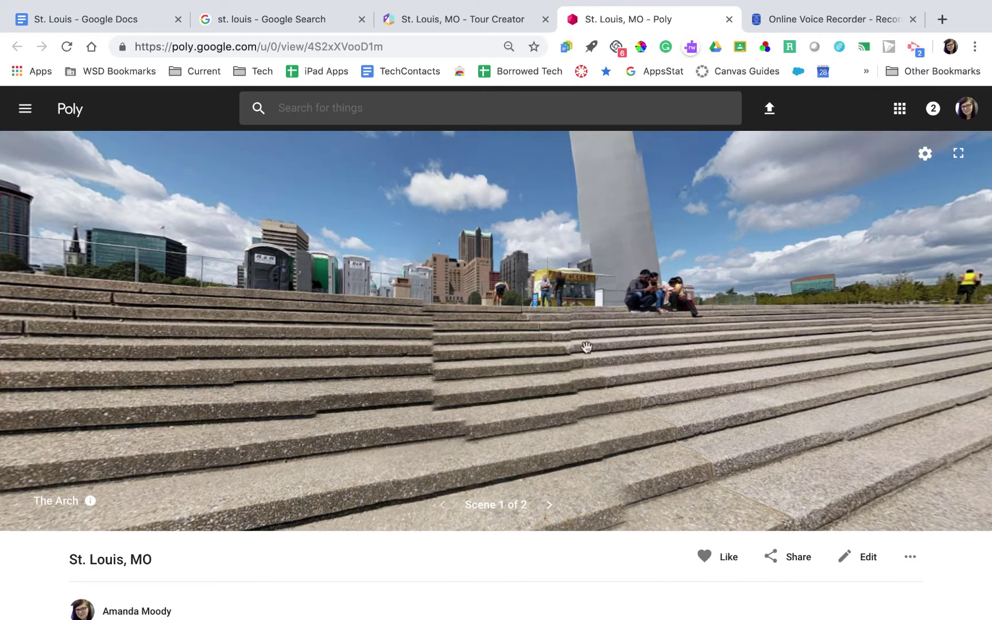
left_click_drag(586, 348, 372, 331)
left_click(440, 366)
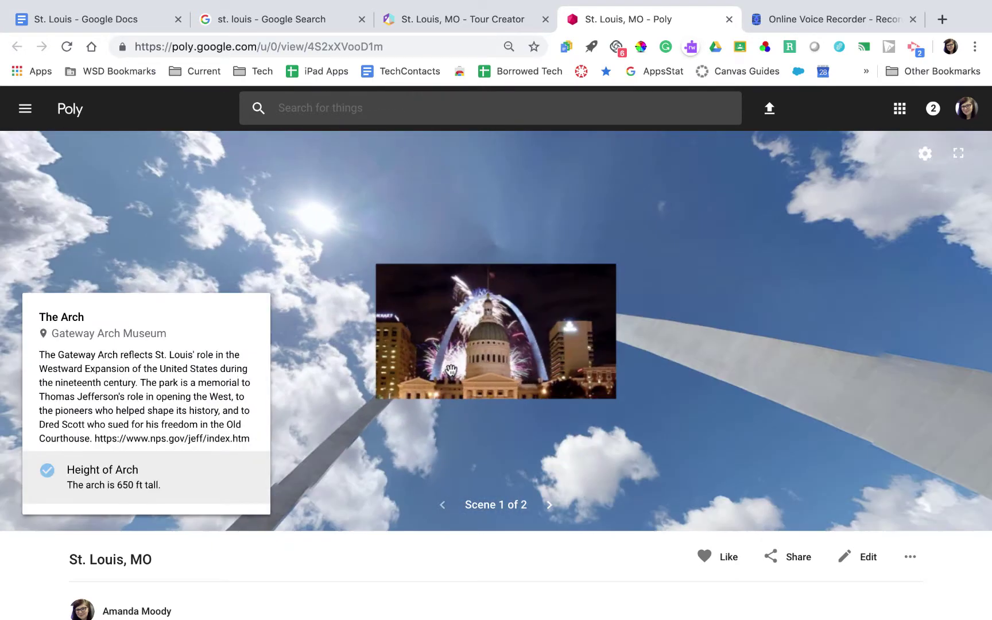